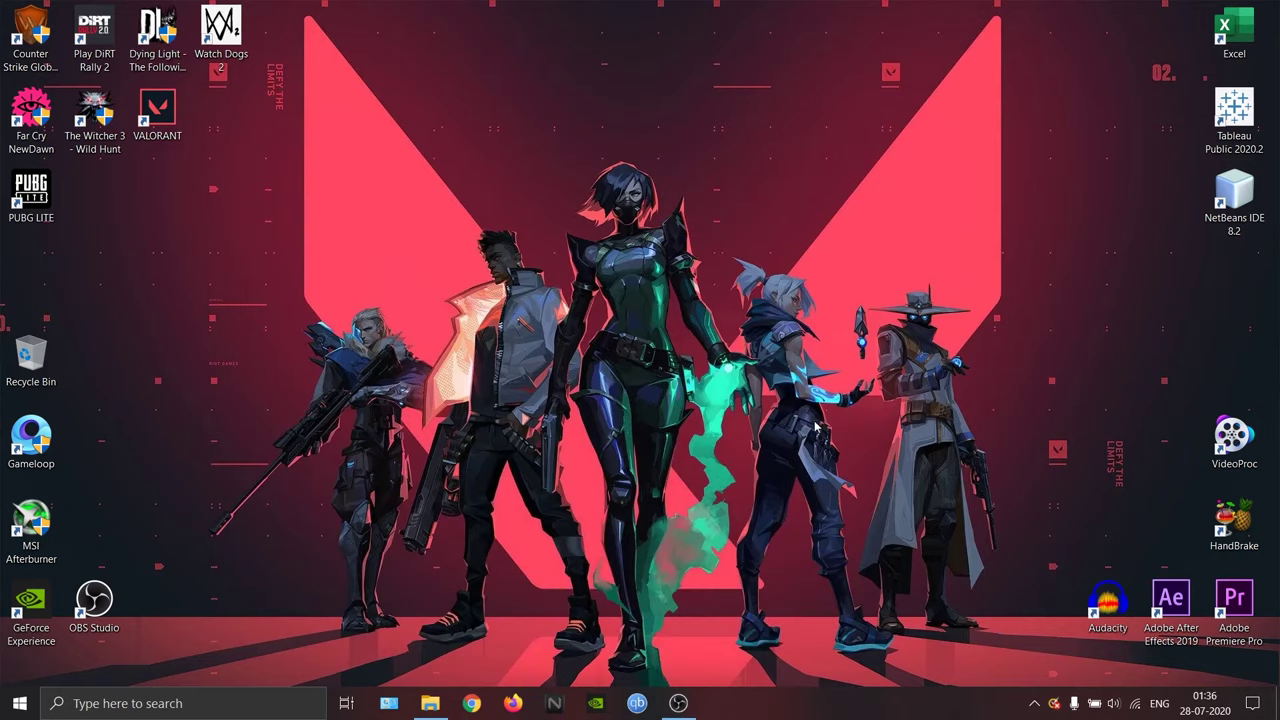
Cut the Riot Games folder from Acer (C:) and paste it into Data (D:)
{"action": "left_click", "coordinate": [440, 704]}
{"action": "double_click", "coordinate": [510, 334]}
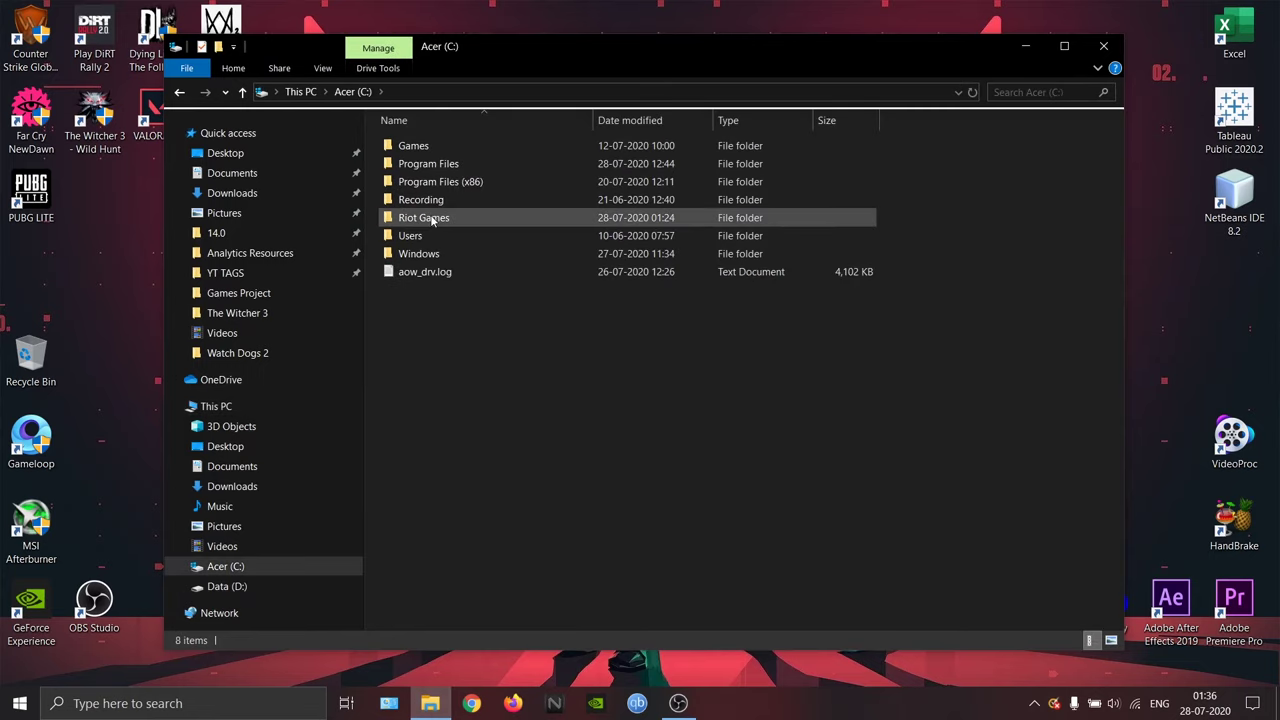
{"action": "left_click", "coordinate": [432, 219]}
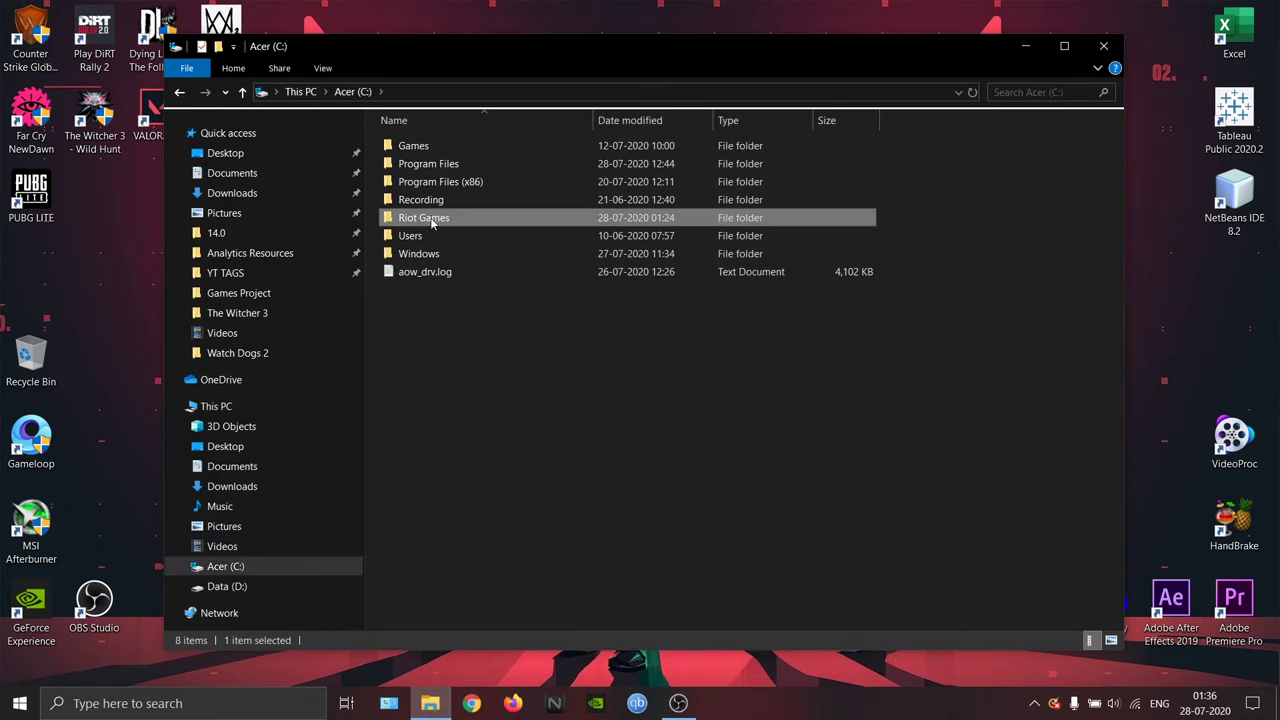
{"action": "right_click", "coordinate": [445, 218]}
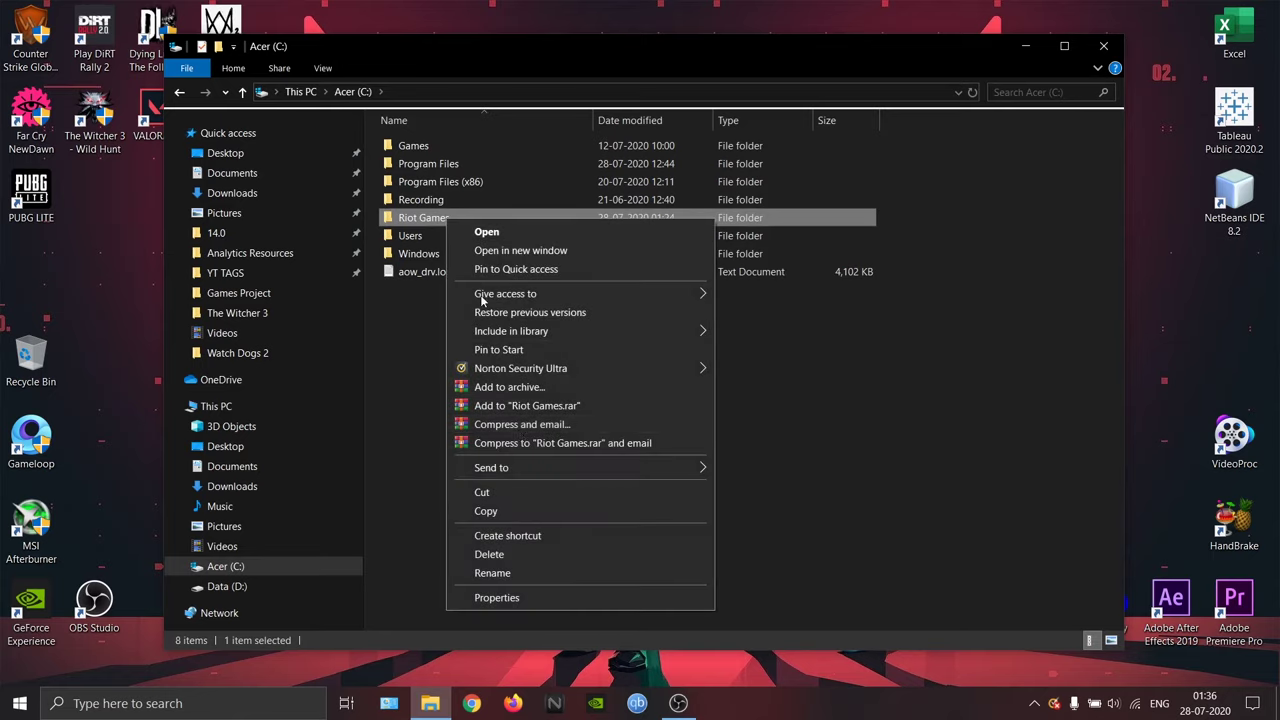
{"action": "left_click", "coordinate": [514, 486]}
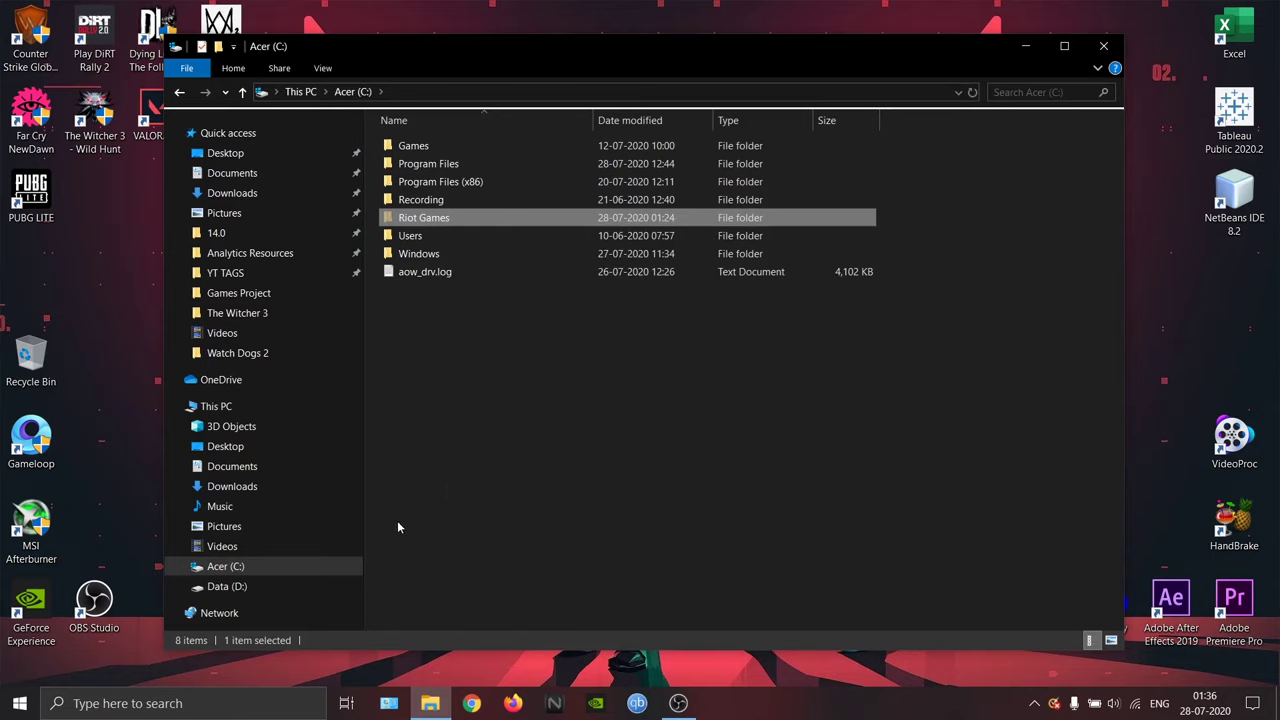
{"action": "left_click", "coordinate": [270, 586]}
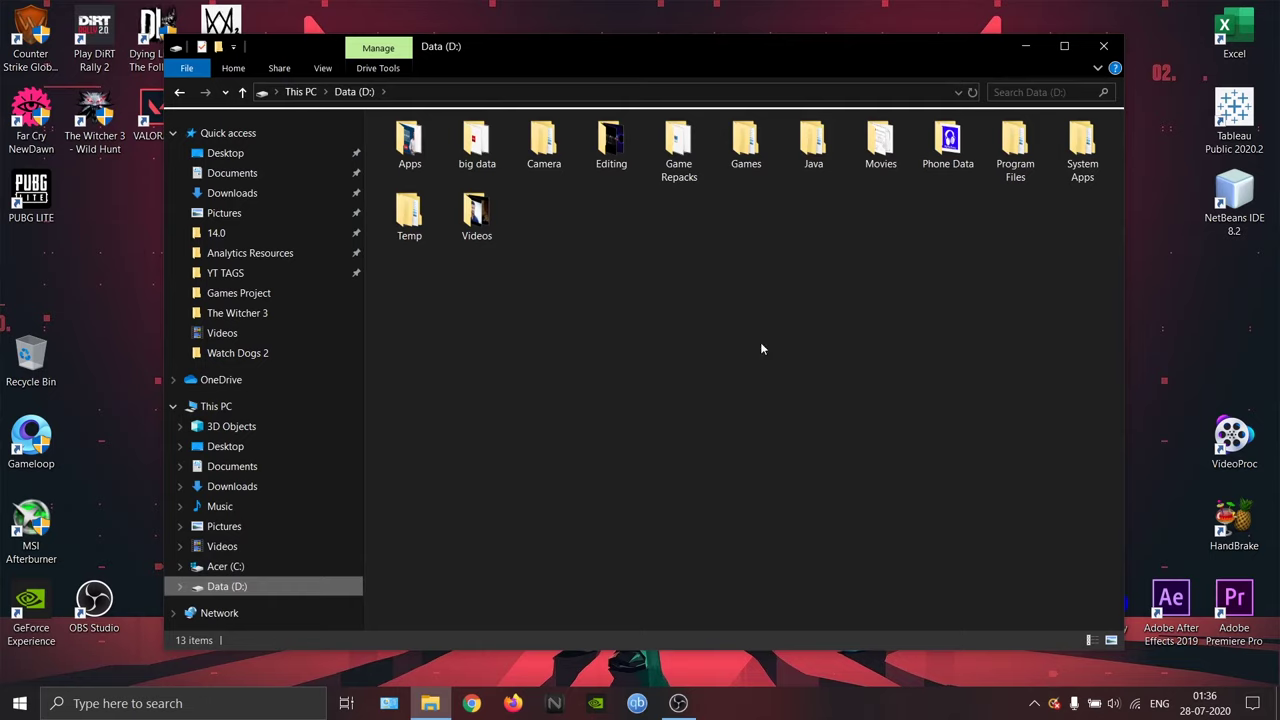
{"action": "right_click", "coordinate": [812, 302]}
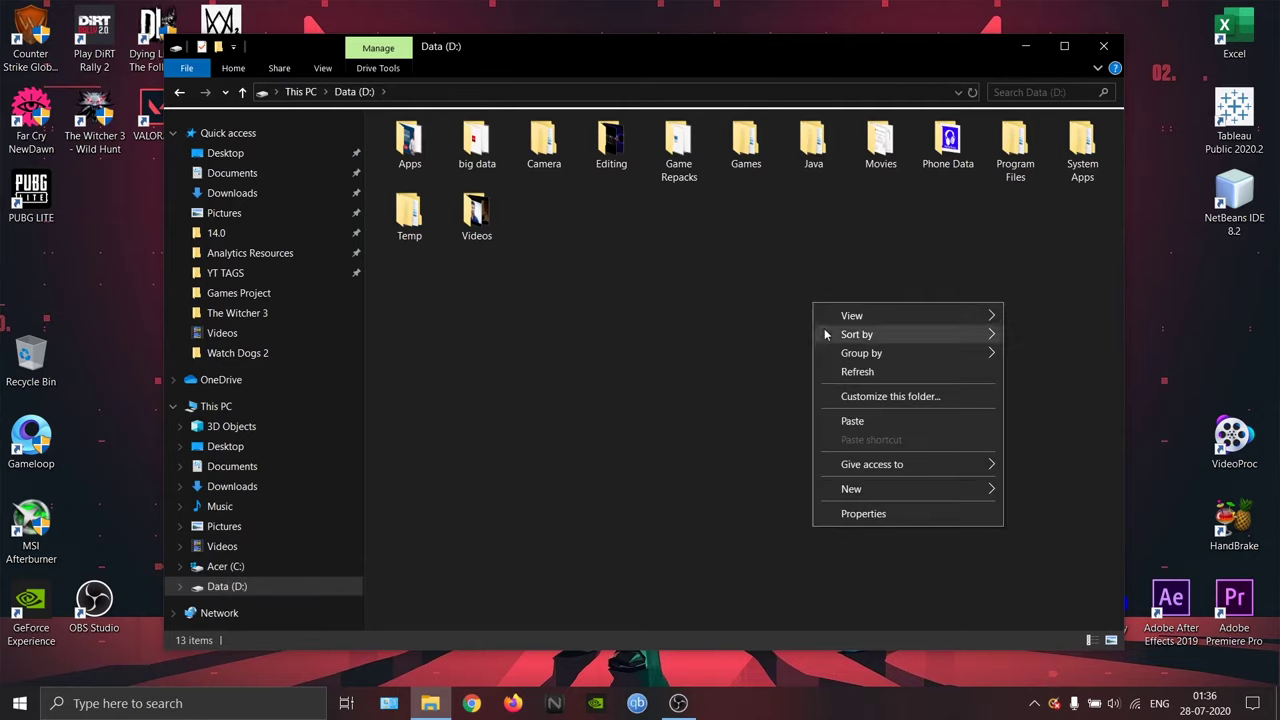
{"action": "left_click", "coordinate": [838, 421]}
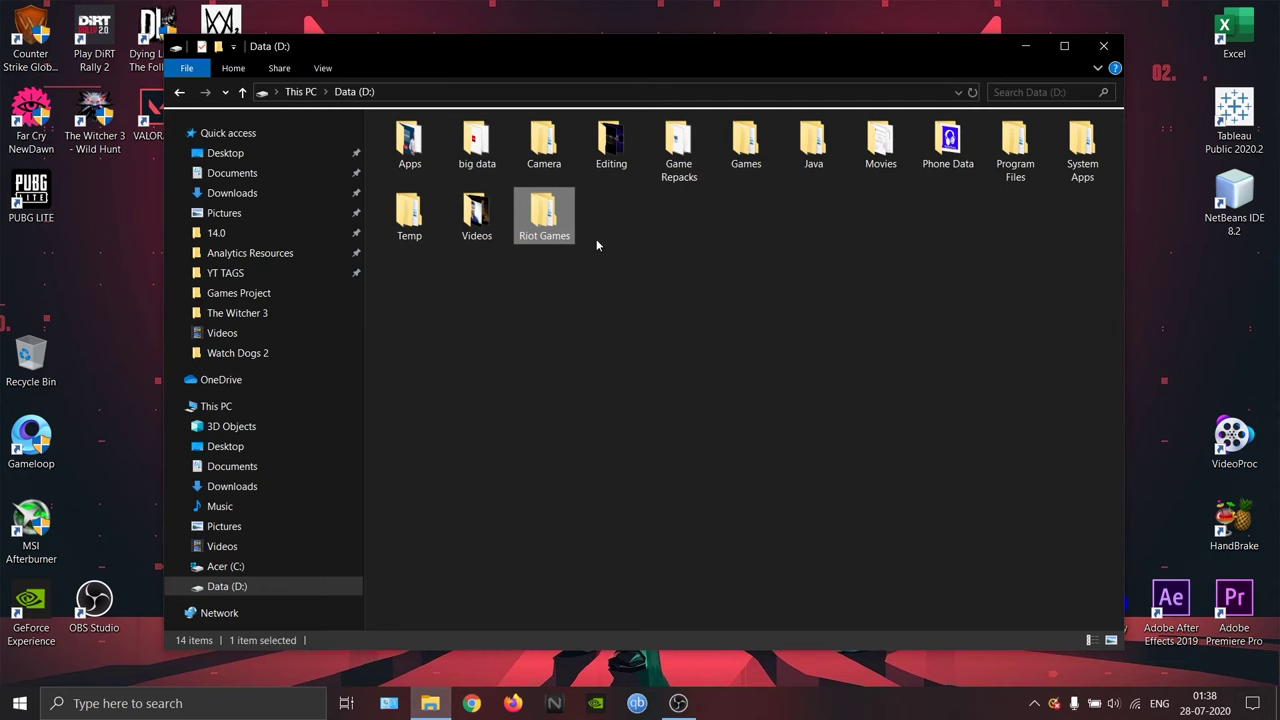
Launch the VALORANT desktop shortcut and dismiss the missing RiotClientServices.exe error
{"action": "left_click", "coordinate": [1030, 47]}
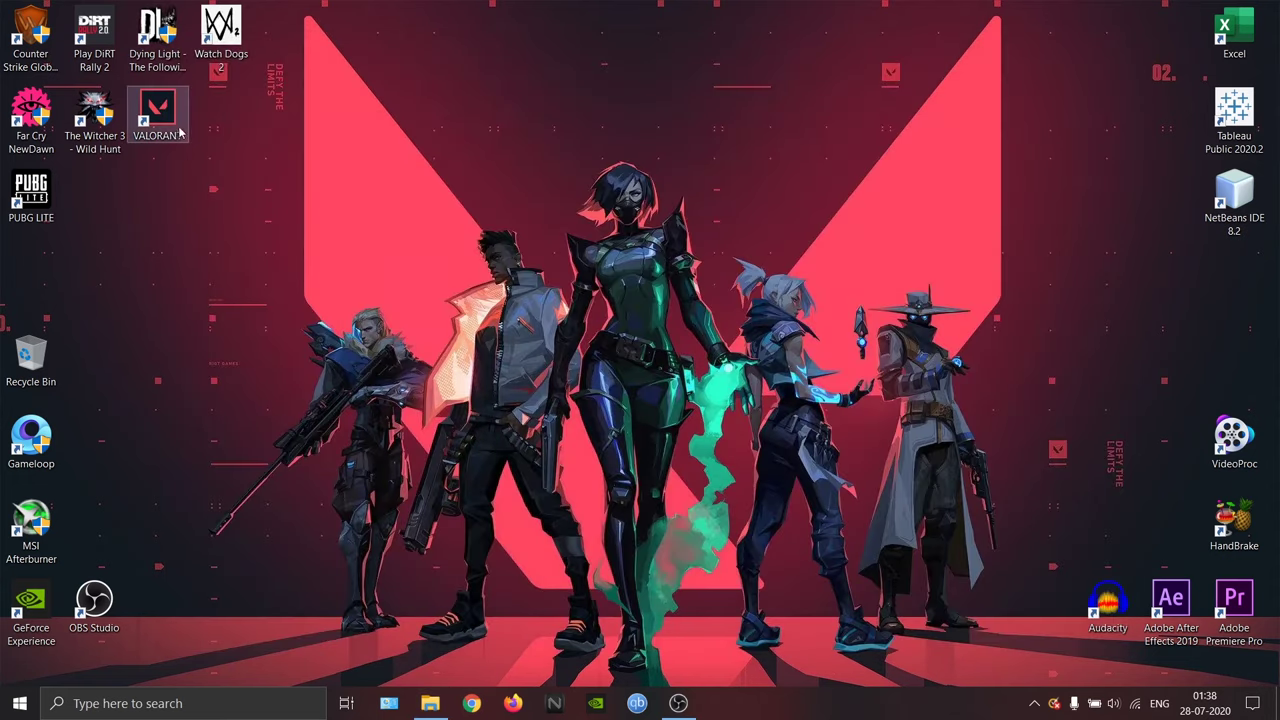
{"action": "double_click", "coordinate": [153, 118]}
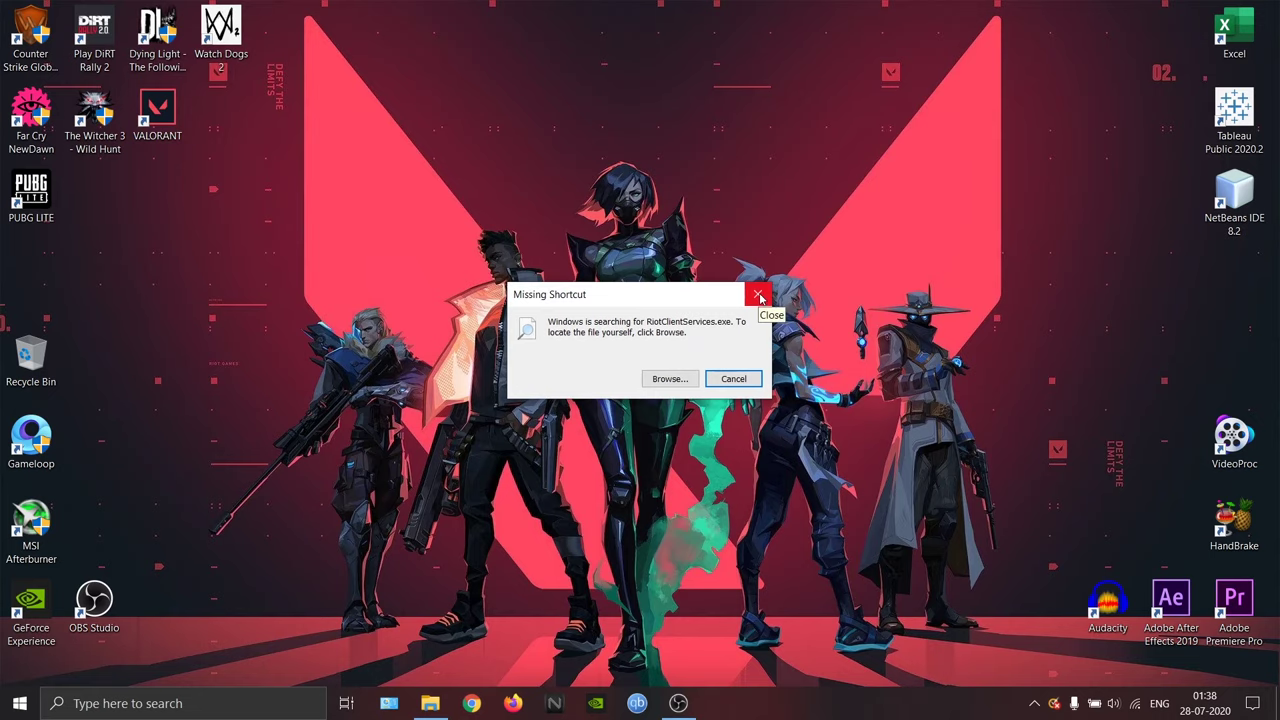
{"action": "left_click", "coordinate": [759, 296]}
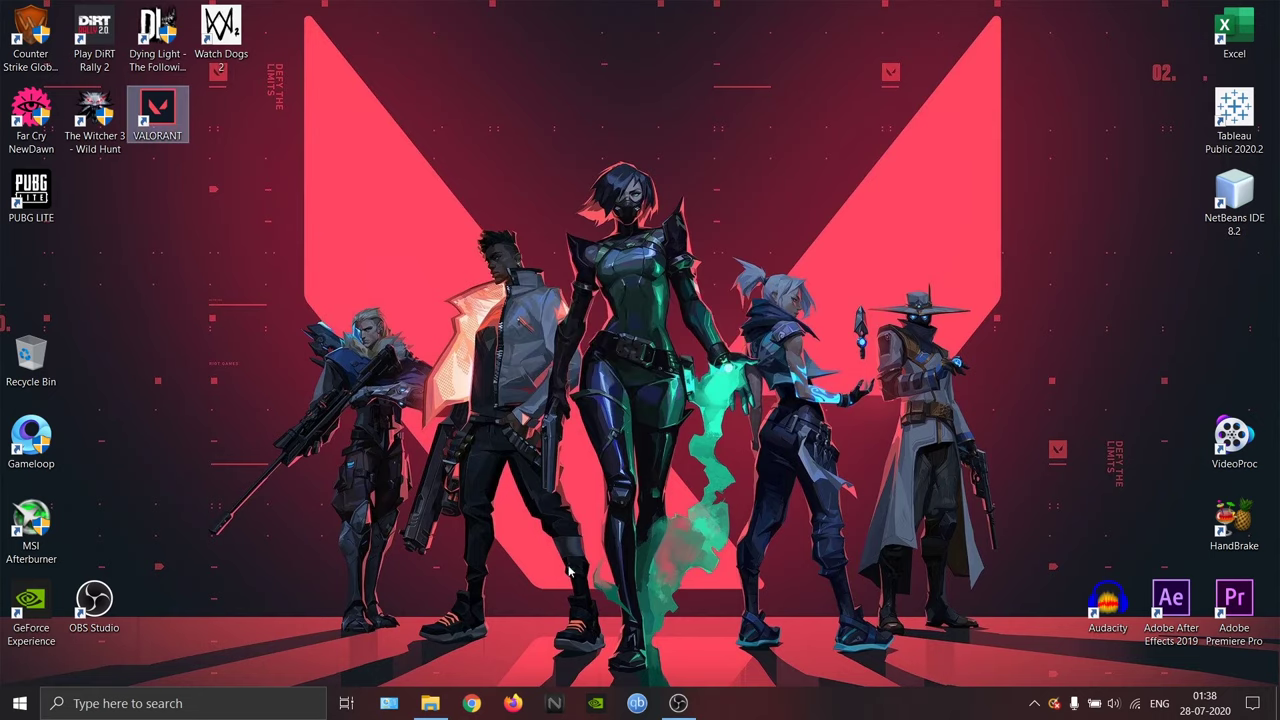
{"action": "left_click", "coordinate": [430, 703]}
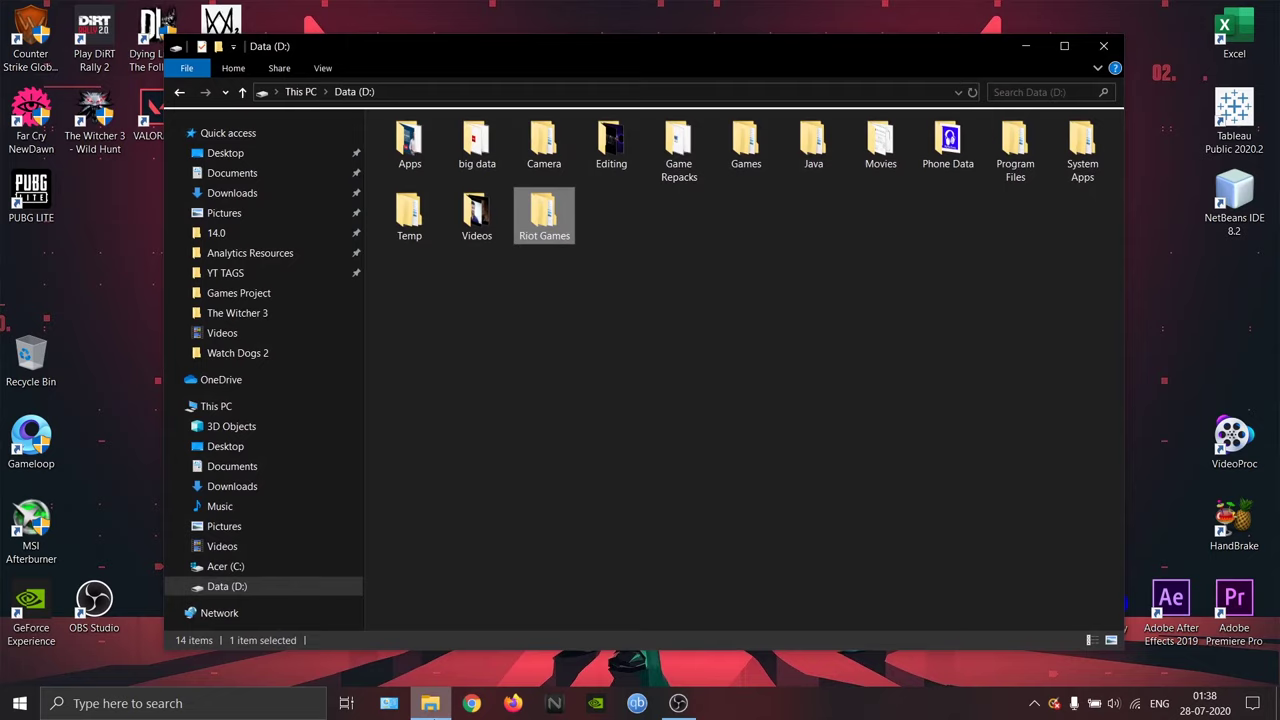
{"action": "double_click", "coordinate": [544, 215]}
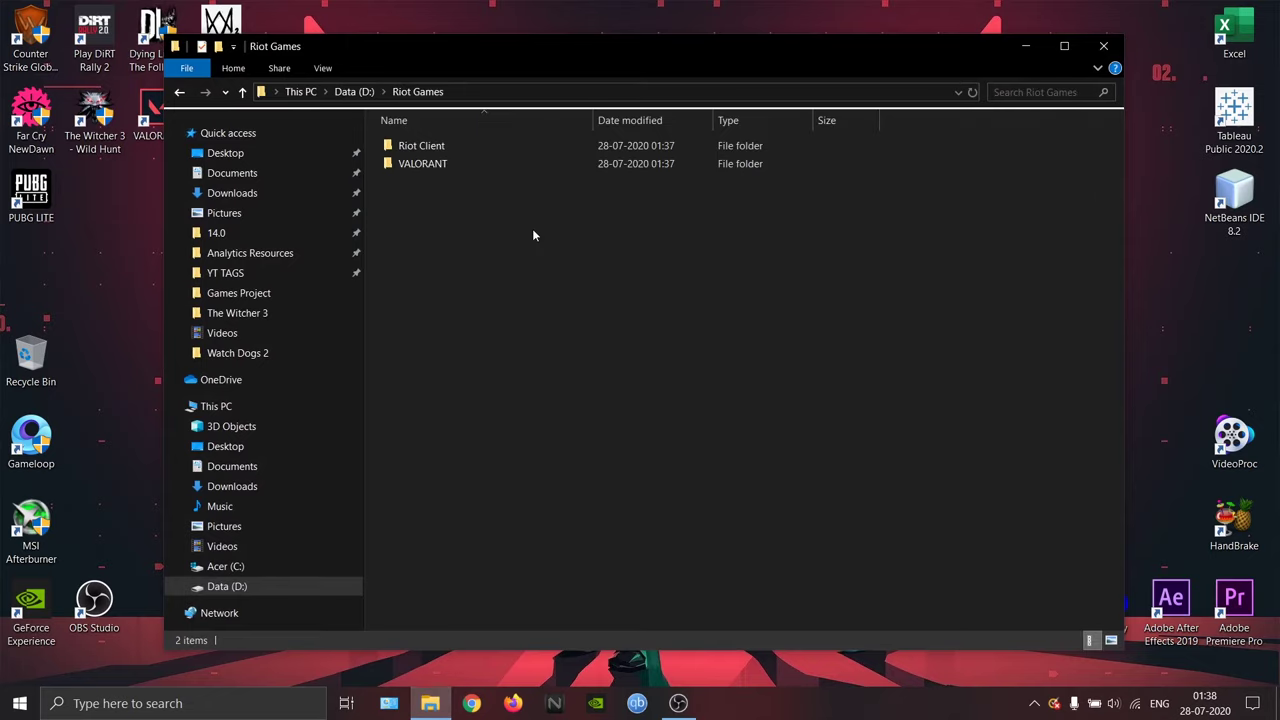
{"action": "double_click", "coordinate": [440, 166]}
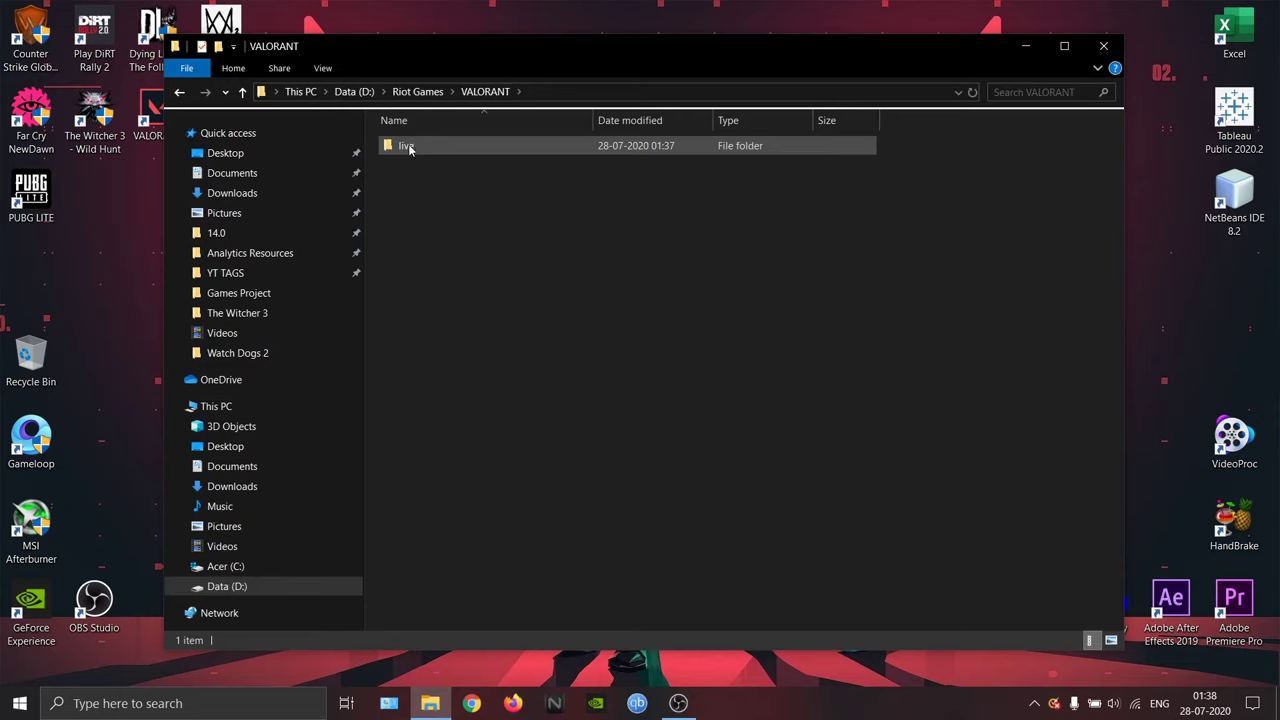
{"action": "double_click", "coordinate": [409, 147]}
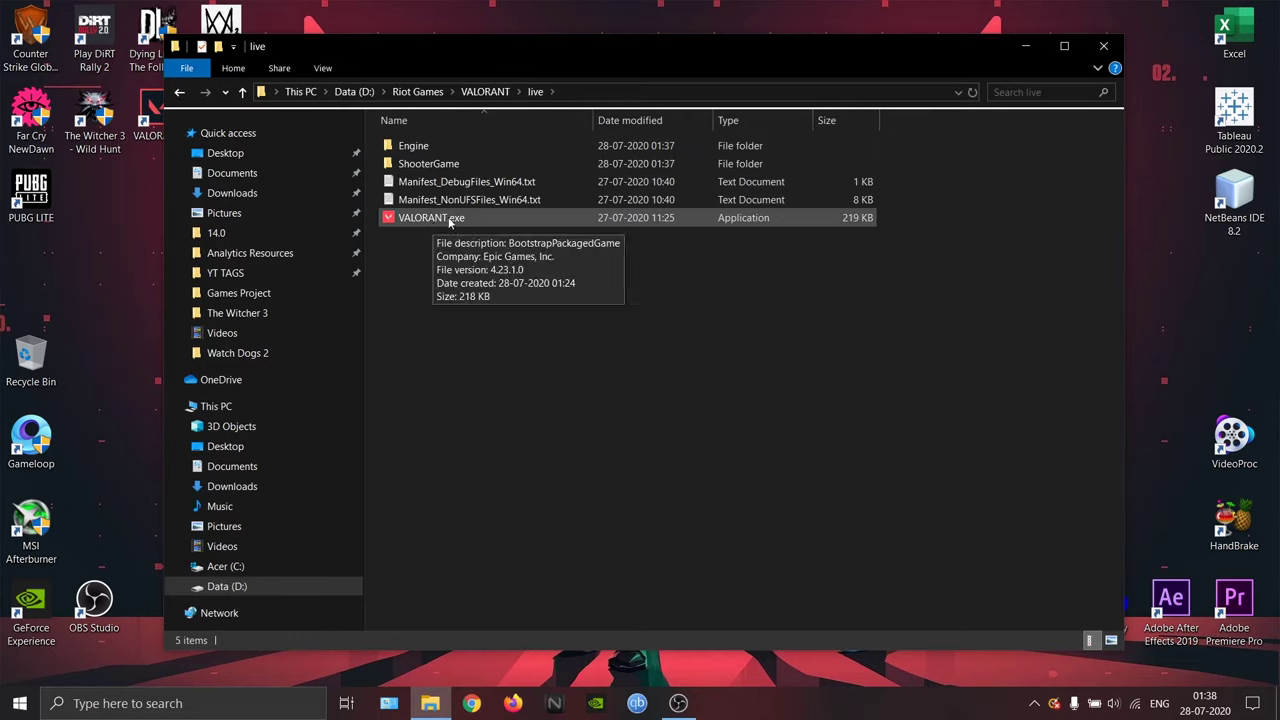
{"action": "double_click", "coordinate": [449, 220]}
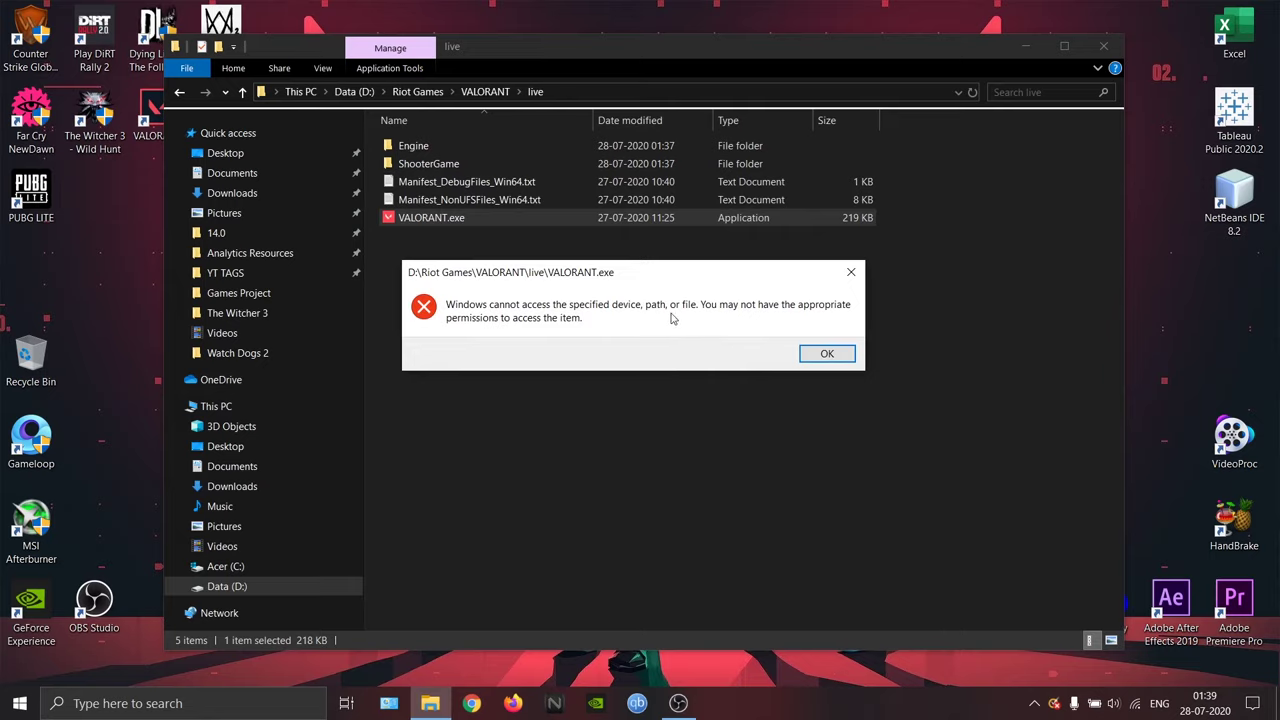
{"action": "left_click", "coordinate": [823, 353]}
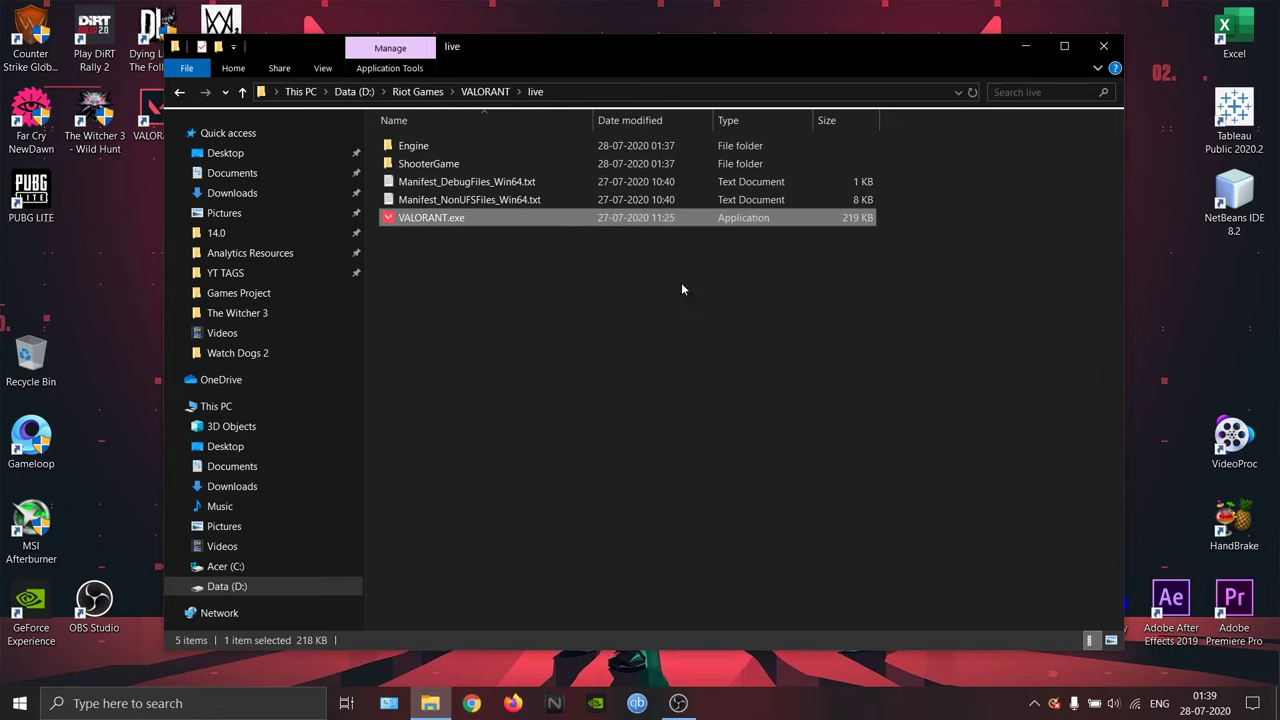
{"action": "left_click", "coordinate": [495, 92]}
{"action": "left_click", "coordinate": [428, 96]}
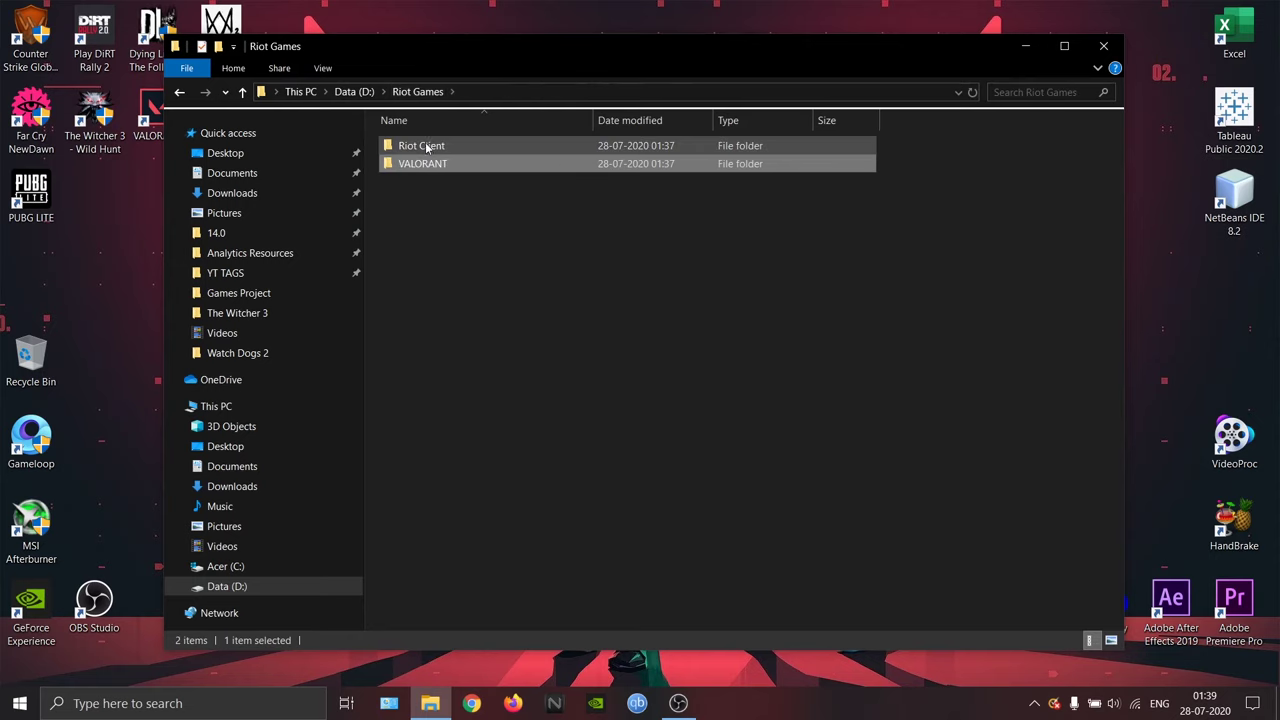
{"action": "double_click", "coordinate": [420, 145]}
{"action": "left_click", "coordinate": [448, 309]}
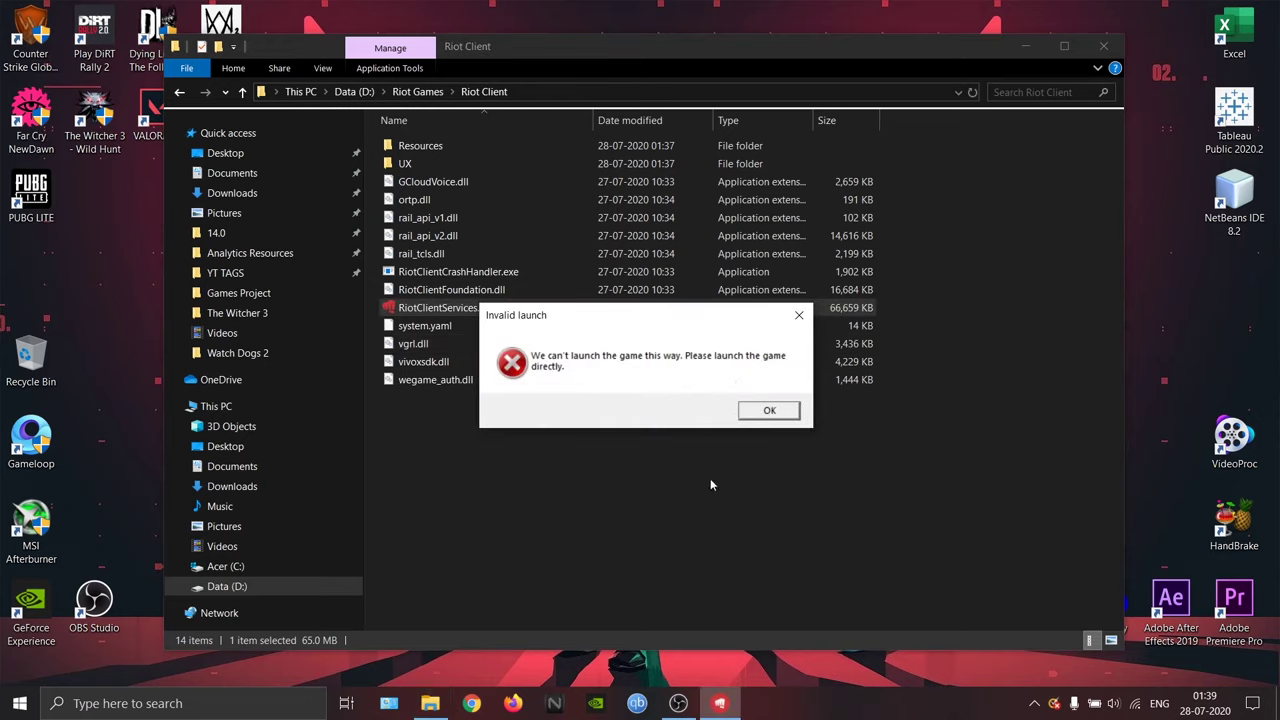
{"action": "left_click", "coordinate": [766, 411]}
{"action": "left_click", "coordinate": [417, 91]}
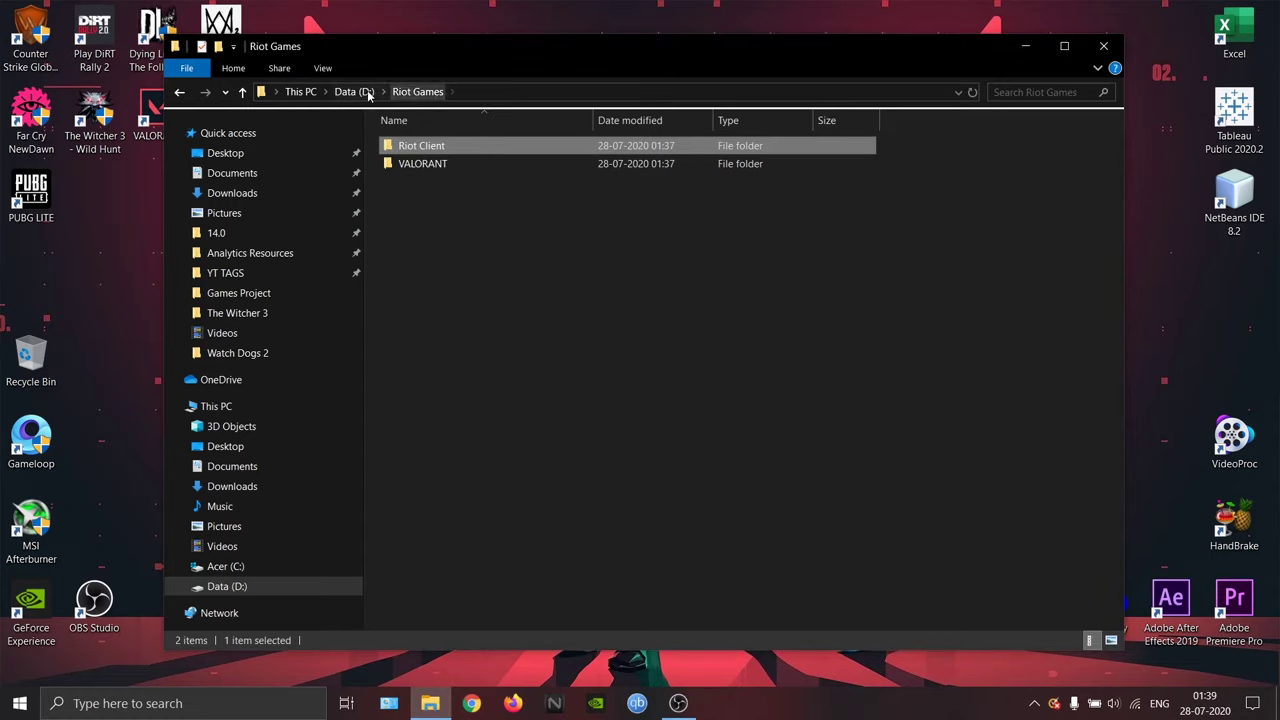
{"action": "left_click", "coordinate": [369, 94]}
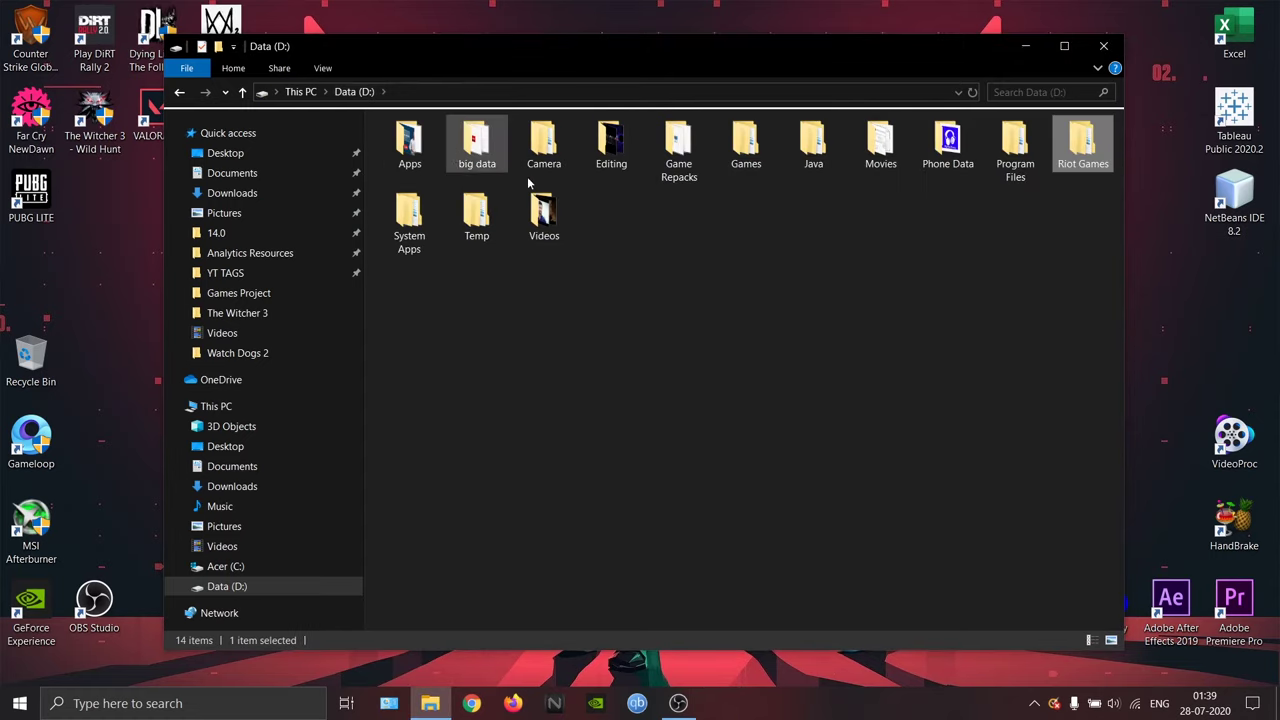
{"action": "double_click", "coordinate": [1073, 150]}
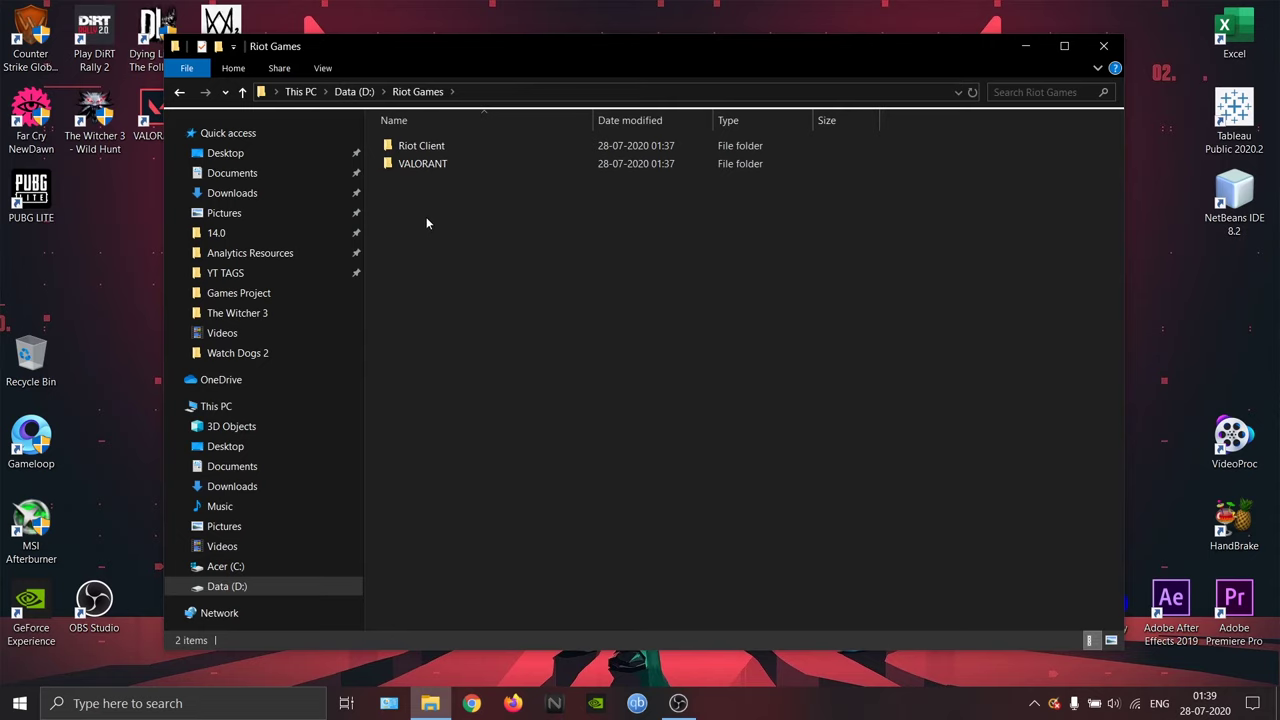
{"action": "left_click", "coordinate": [495, 18]}
{"action": "left_click", "coordinate": [1028, 50]}
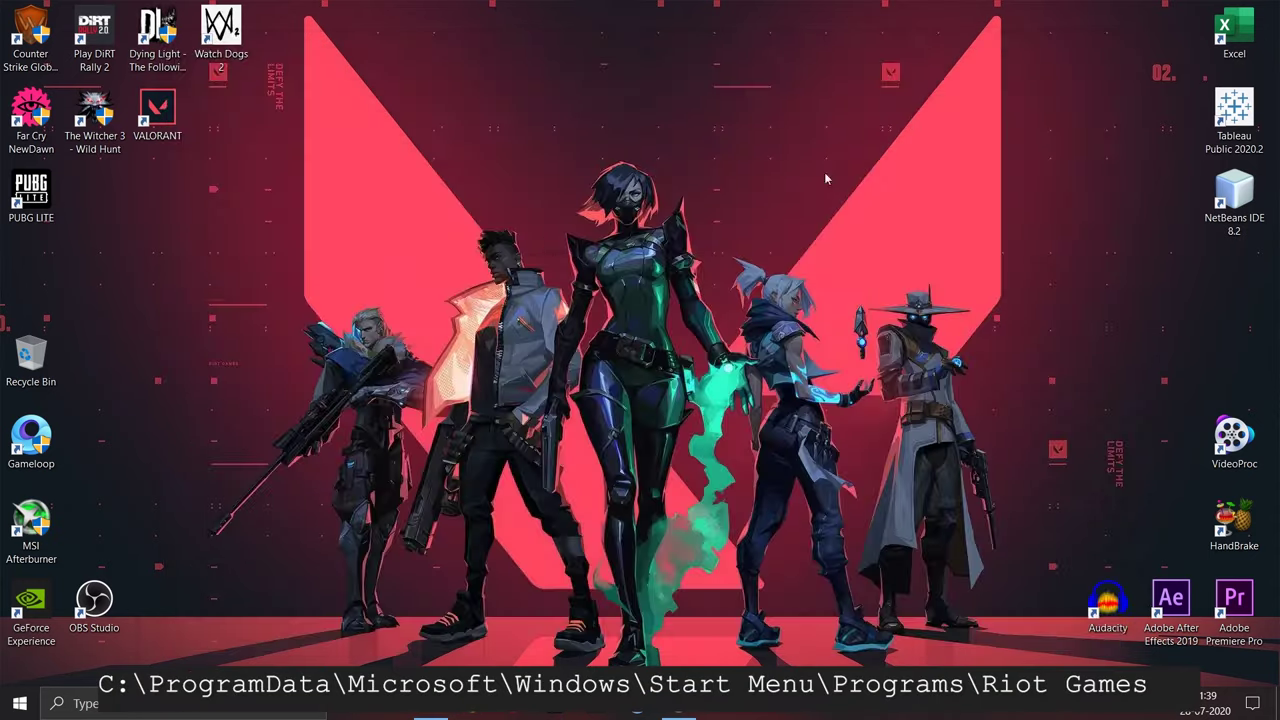
Replace C:\Riot Games with D:\Riot Games in the VALORANT shortcut's Target field
{"action": "right_click", "coordinate": [156, 124]}
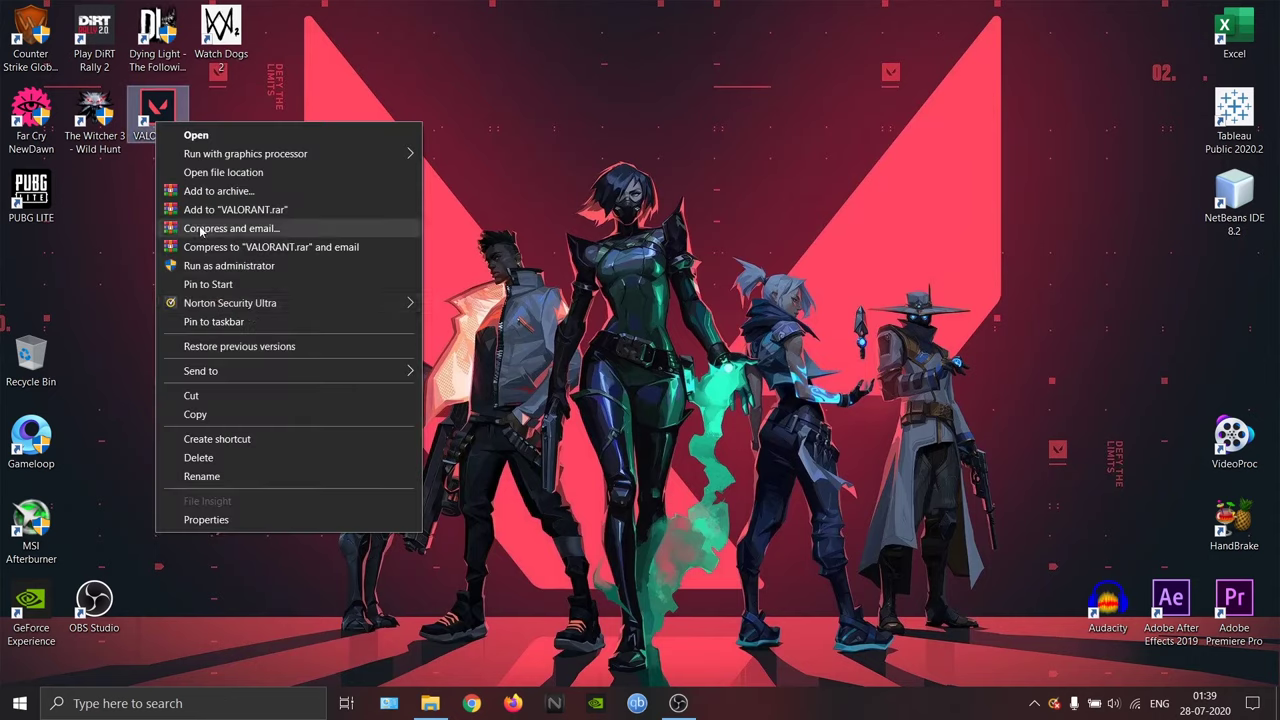
{"action": "left_click", "coordinate": [249, 527]}
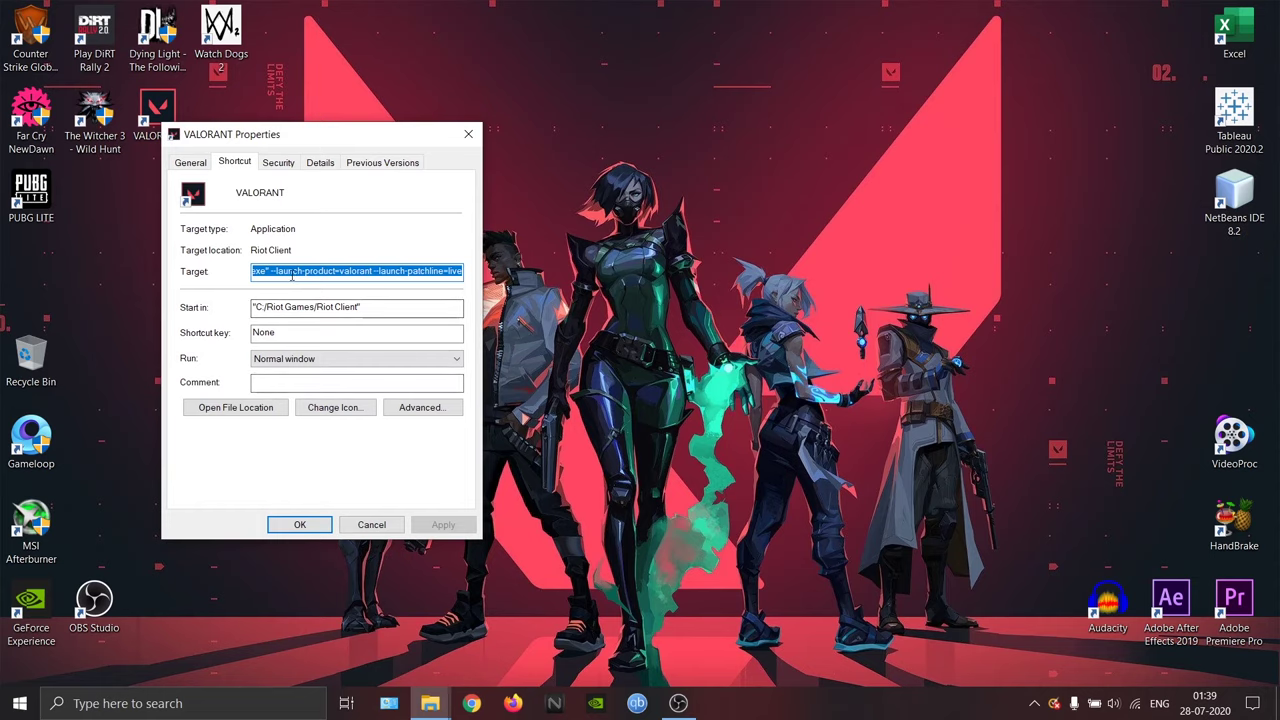
{"action": "left_click", "coordinate": [290, 271]}
{"action": "left_click_drag", "start_coordinate": [290, 271], "coordinate": [224, 273]}
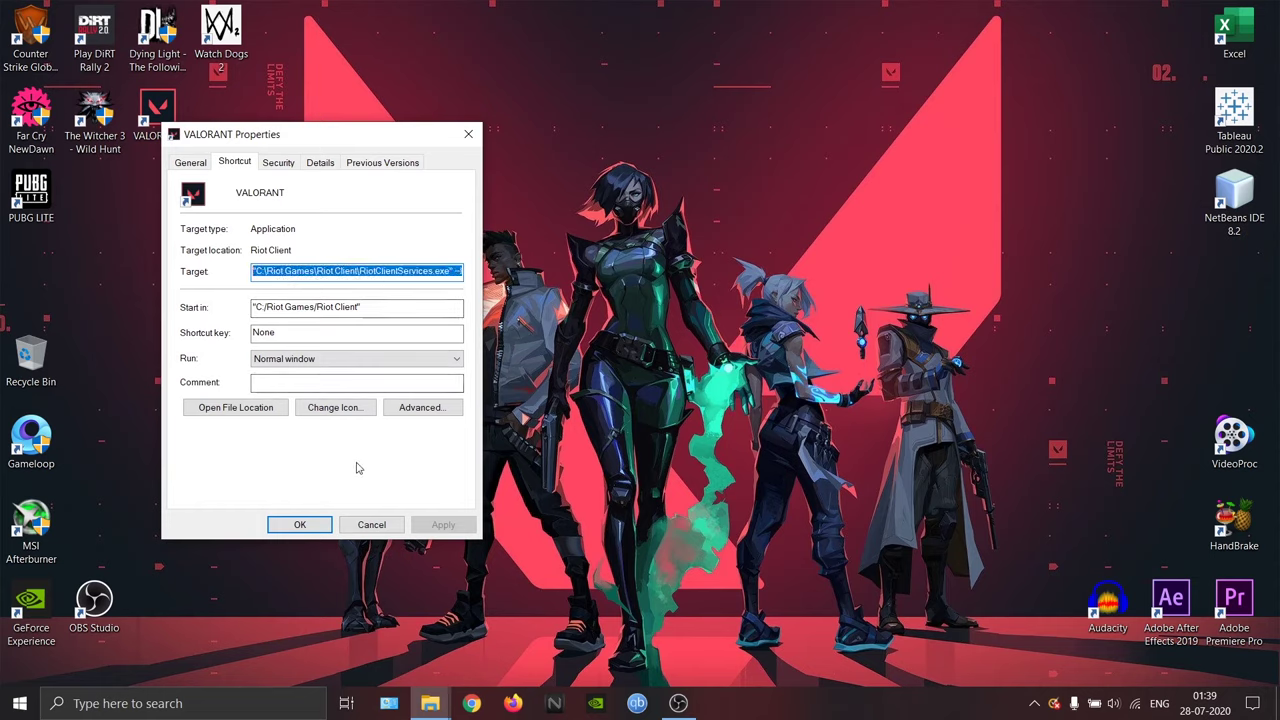
{"action": "mouse_move", "coordinate": [430, 703]}
{"action": "left_click", "coordinate": [398, 640]}
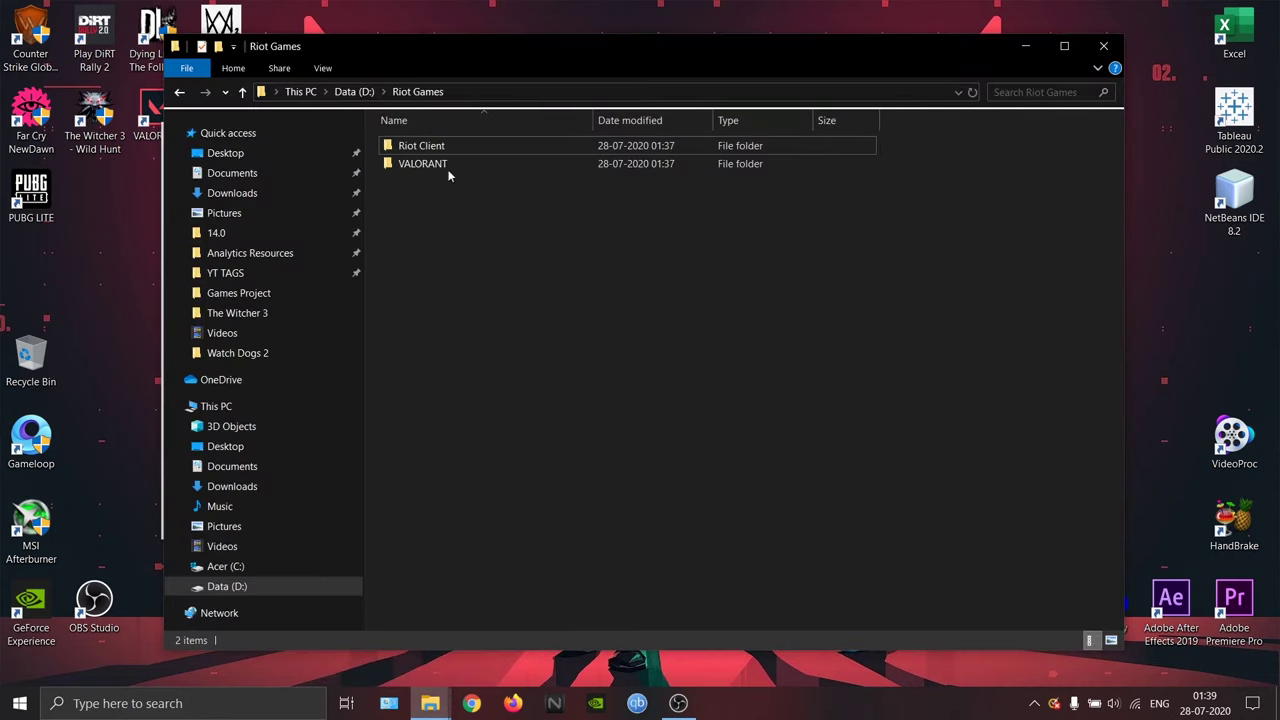
{"action": "left_click", "coordinate": [455, 93]}
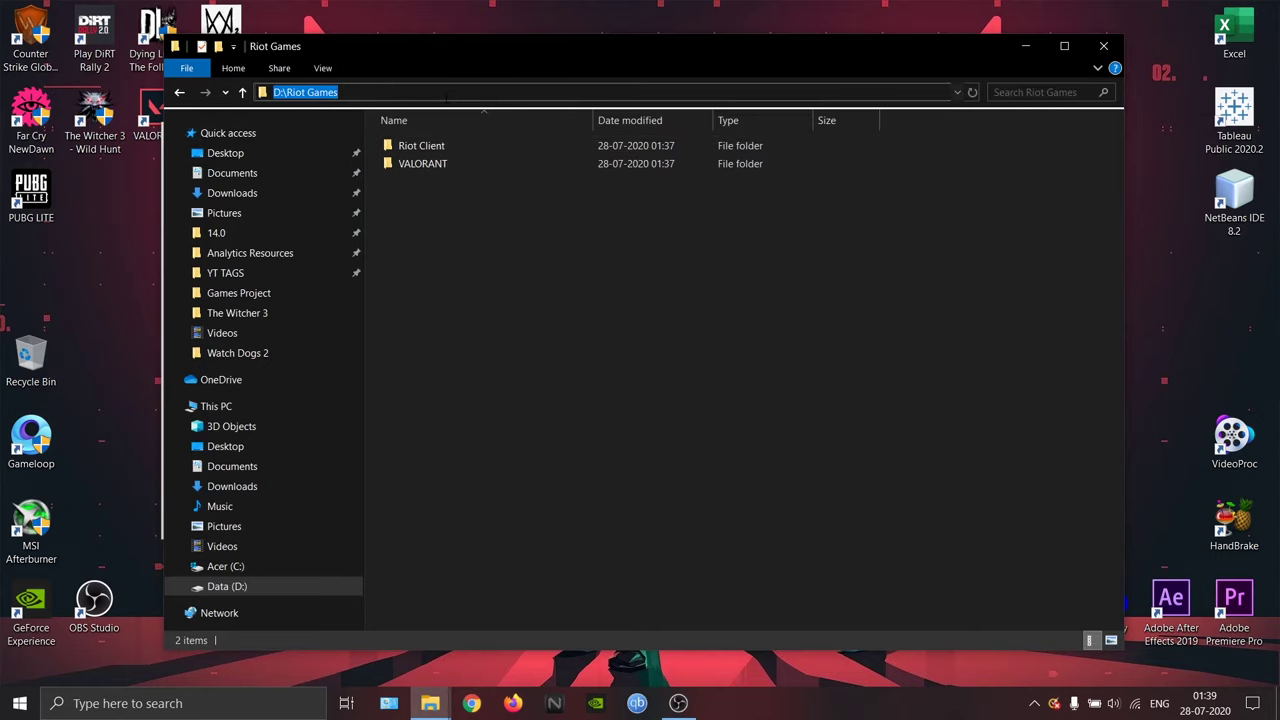
{"action": "key", "text": "alt+Tab"}
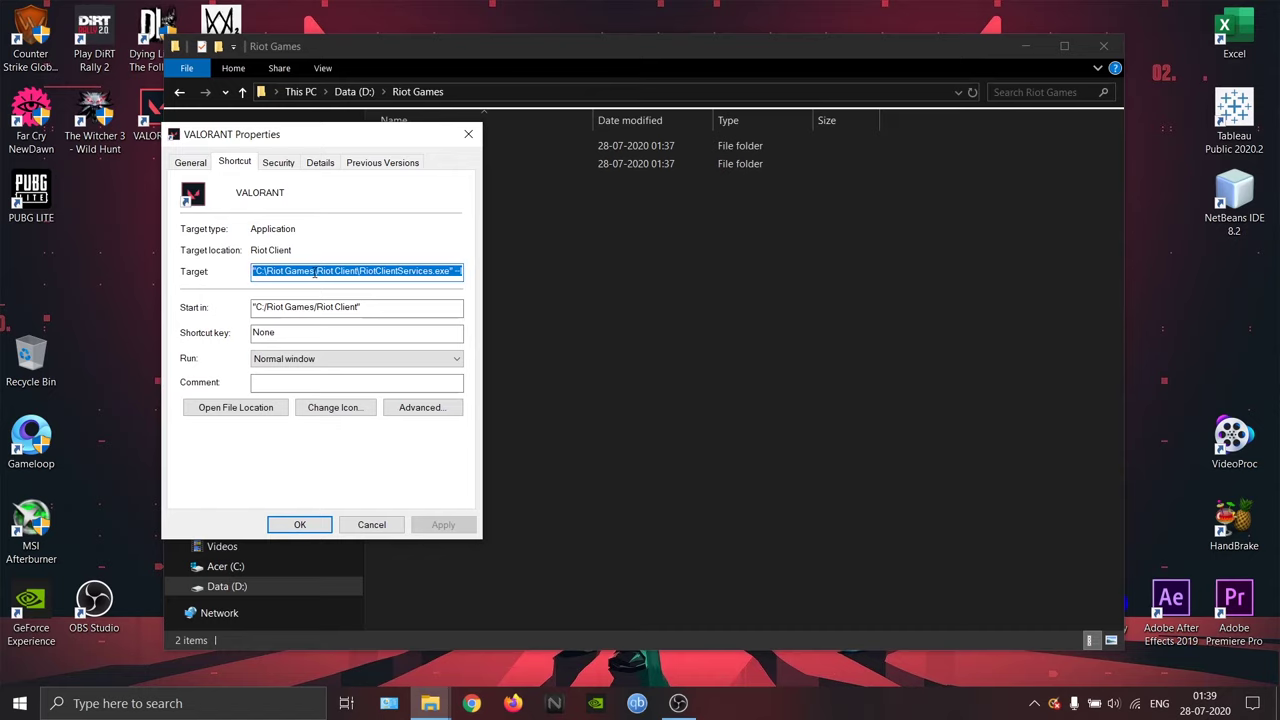
{"action": "left_click_drag", "start_coordinate": [315, 273], "coordinate": [267, 273]}
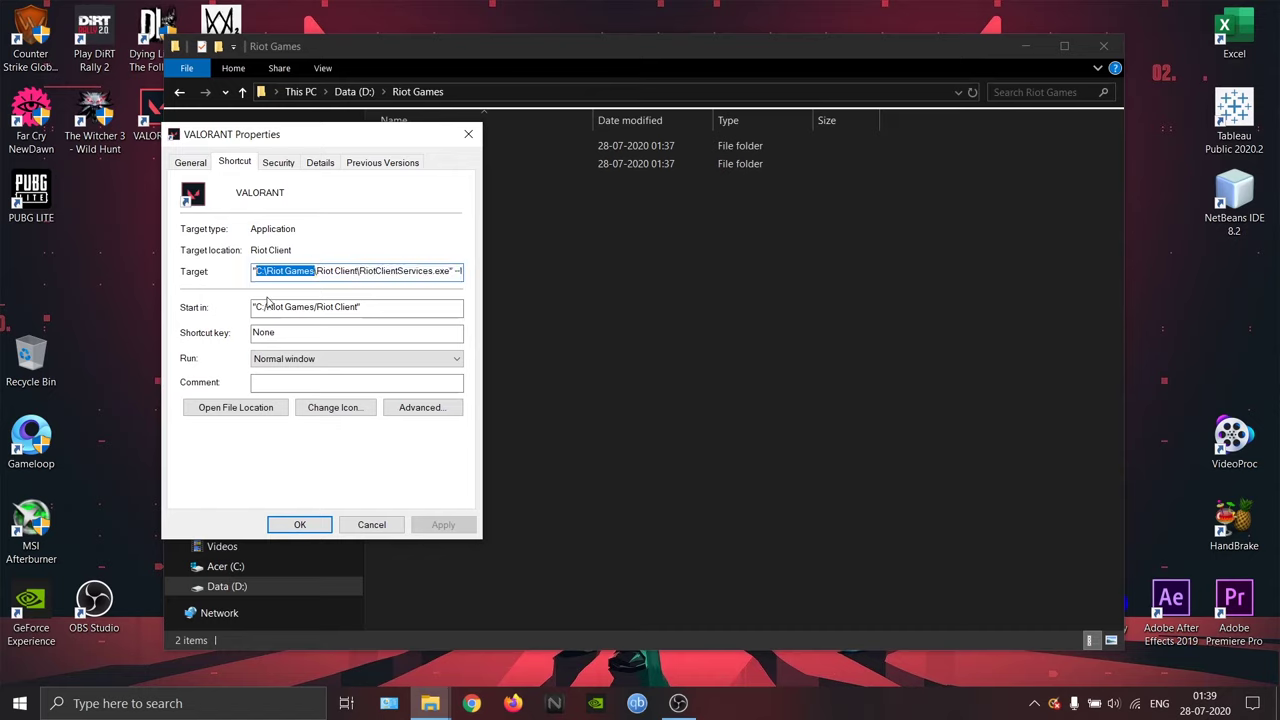
{"action": "type", "text": "D:\\Riot Games"}
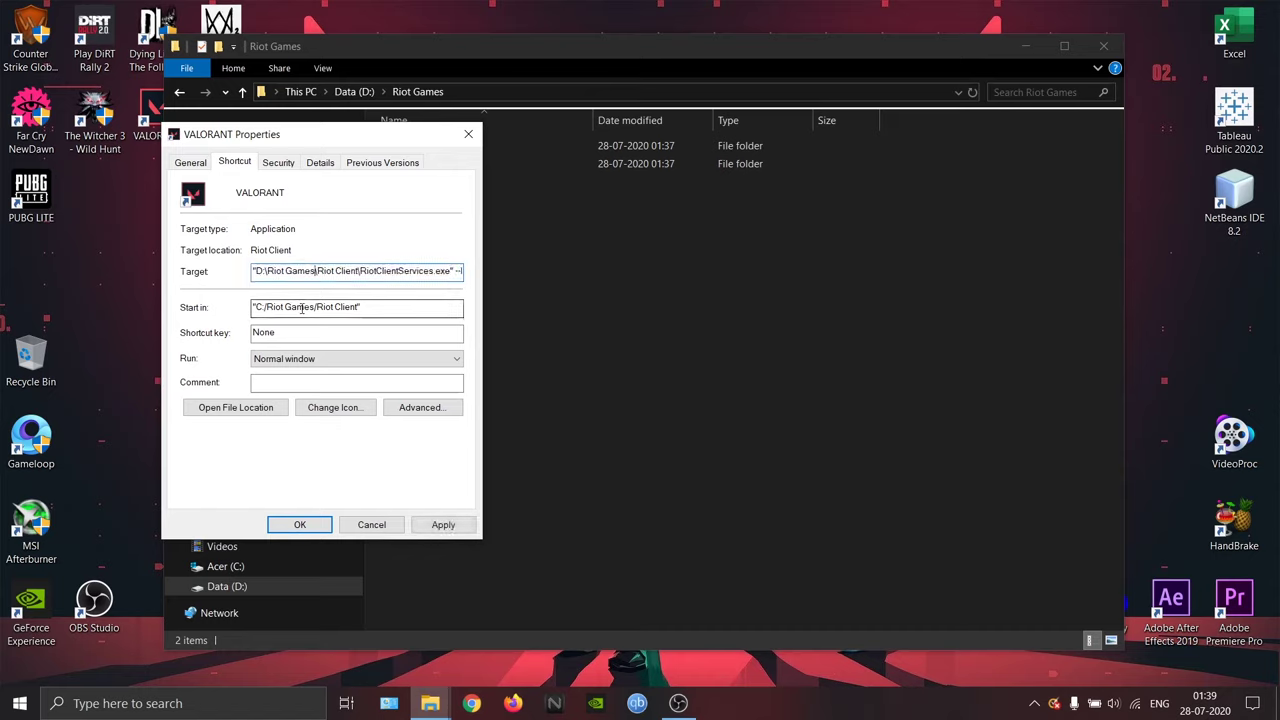
Change the shortcut's Start in path to D:\Riot Games and apply the changes
{"action": "left_click_drag", "start_coordinate": [316, 307], "coordinate": [262, 307]}
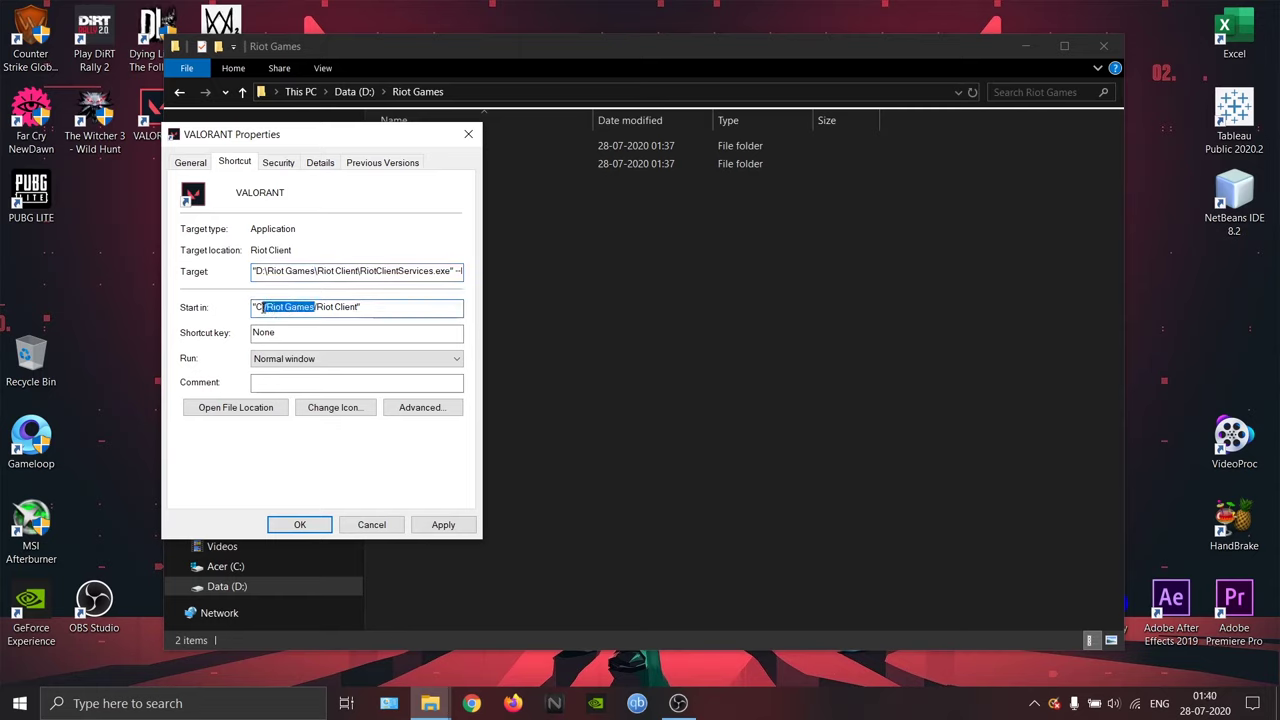
{"action": "type", "text": "D:\\Riot Games"}
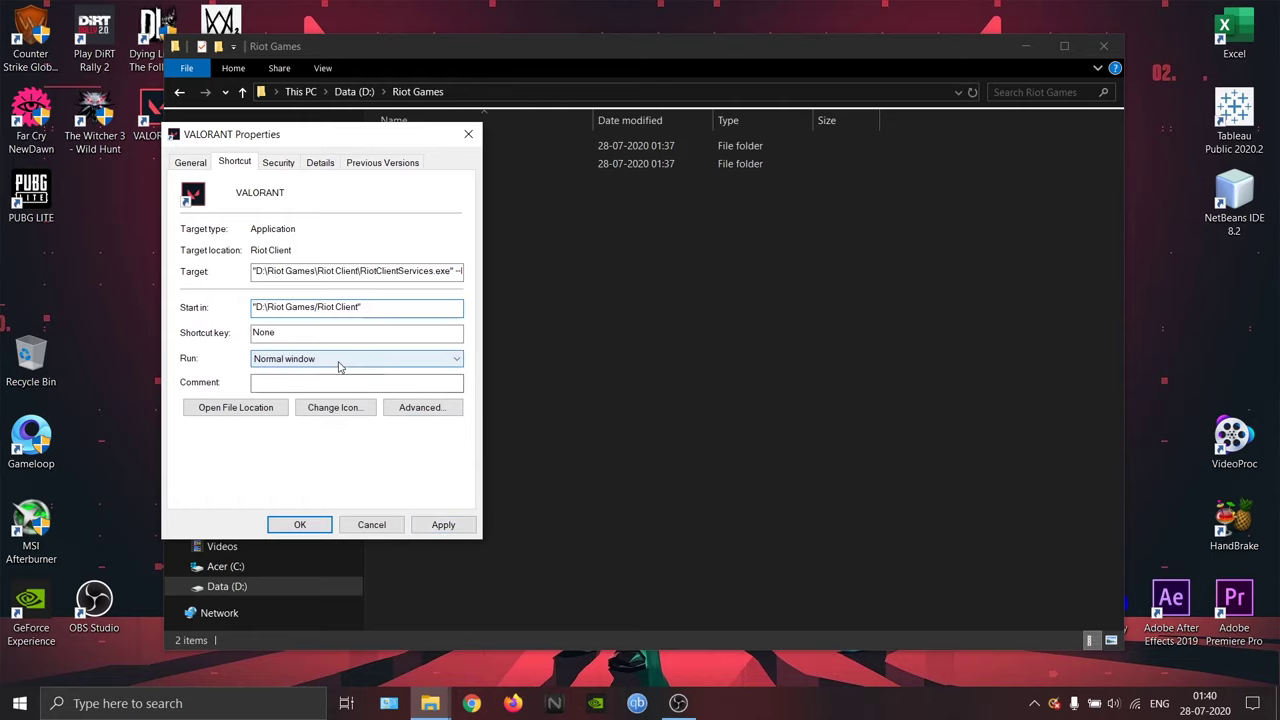
{"action": "left_click", "coordinate": [441, 524]}
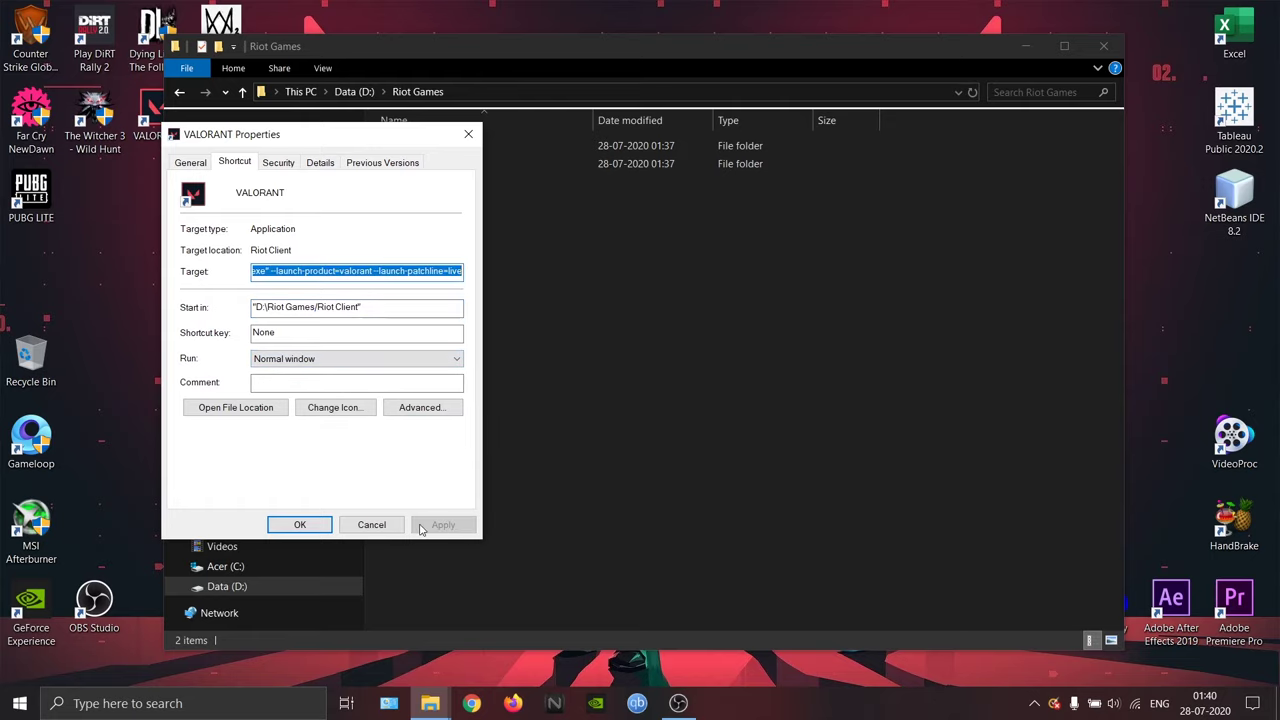
{"action": "left_click", "coordinate": [300, 524]}
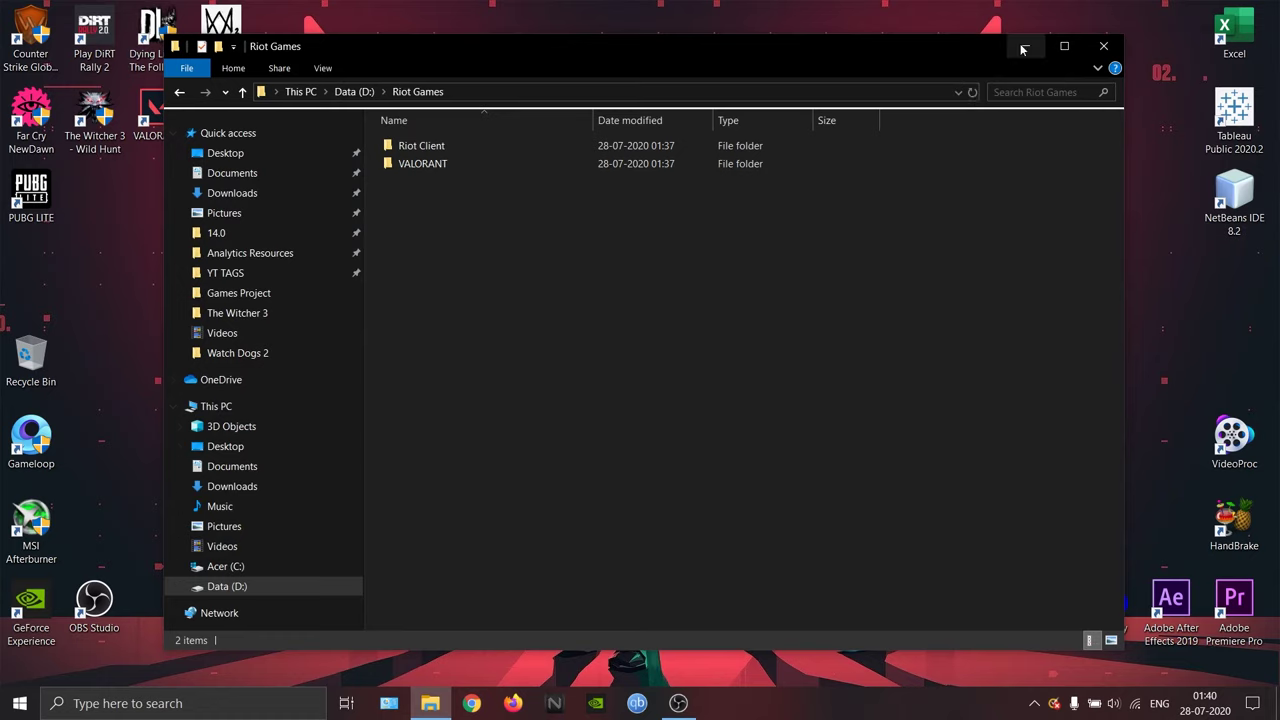
{"action": "left_click", "coordinate": [1025, 46]}
Open VALORANT, try 'Already installed?', and dismiss the 'Unable to find game' message
{"action": "left_click", "coordinate": [170, 118]}
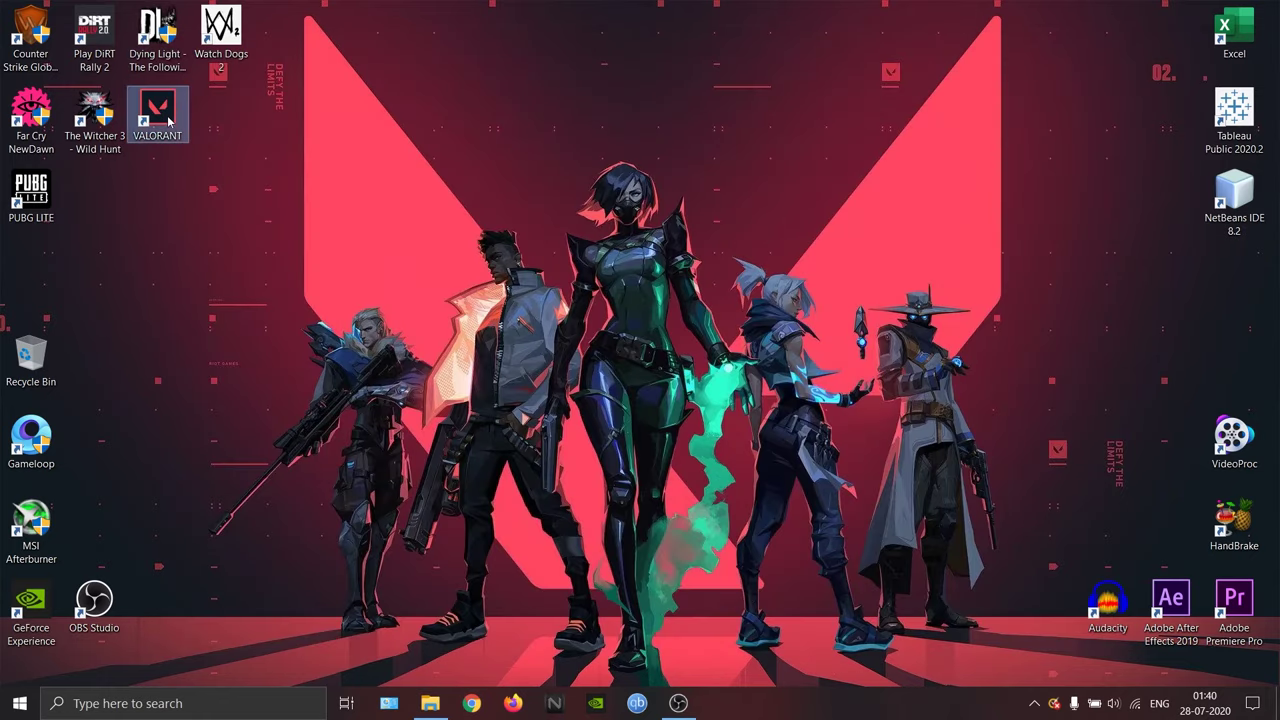
{"action": "left_click", "coordinate": [643, 254]}
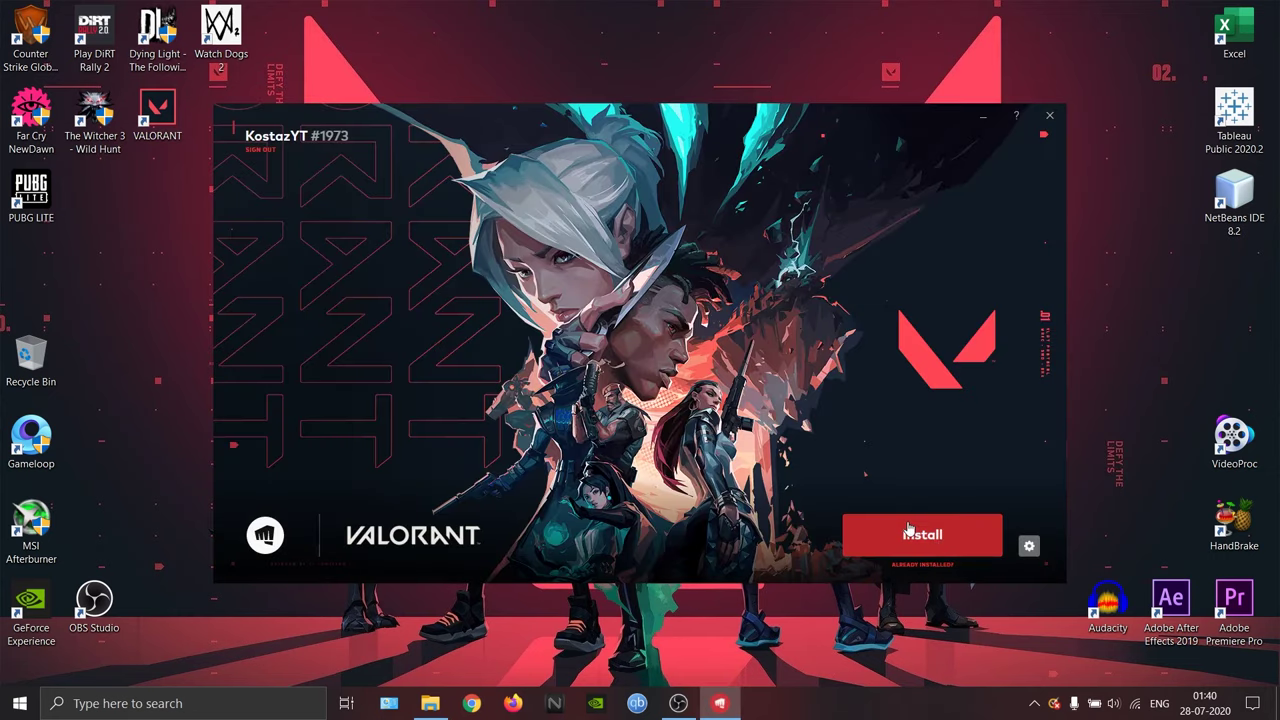
{"action": "left_click", "coordinate": [931, 567]}
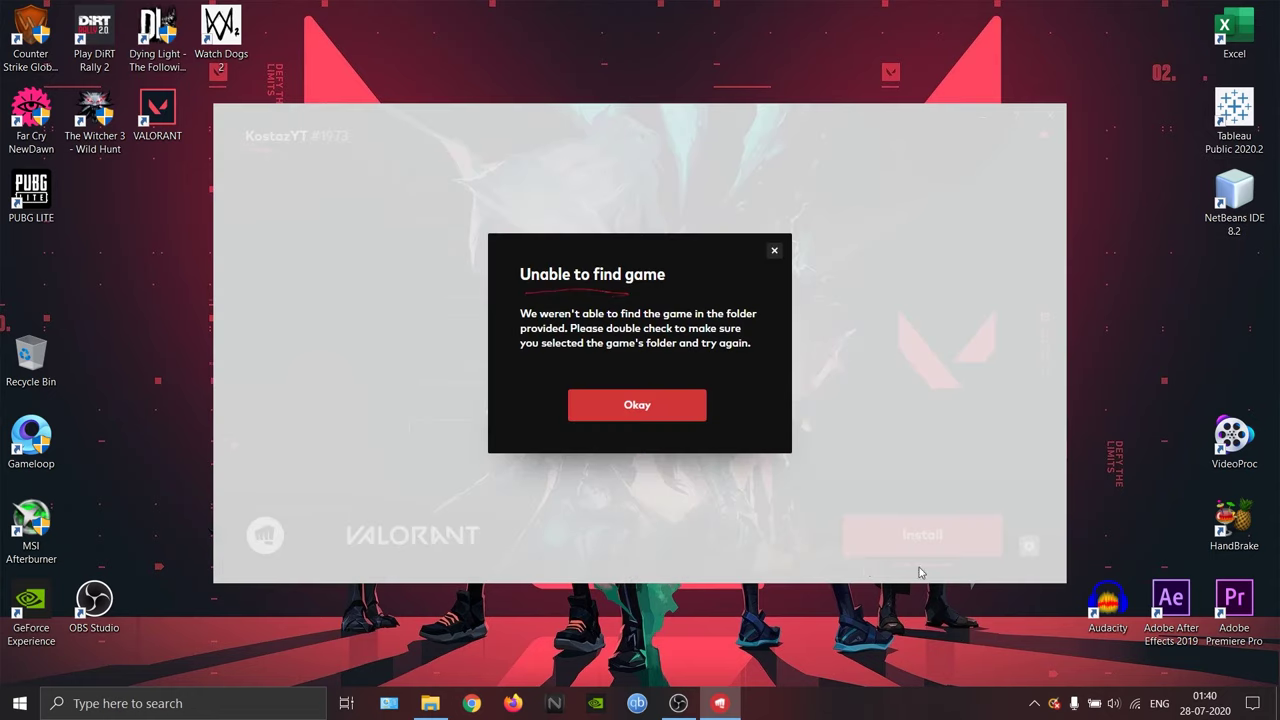
{"action": "left_click", "coordinate": [609, 402]}
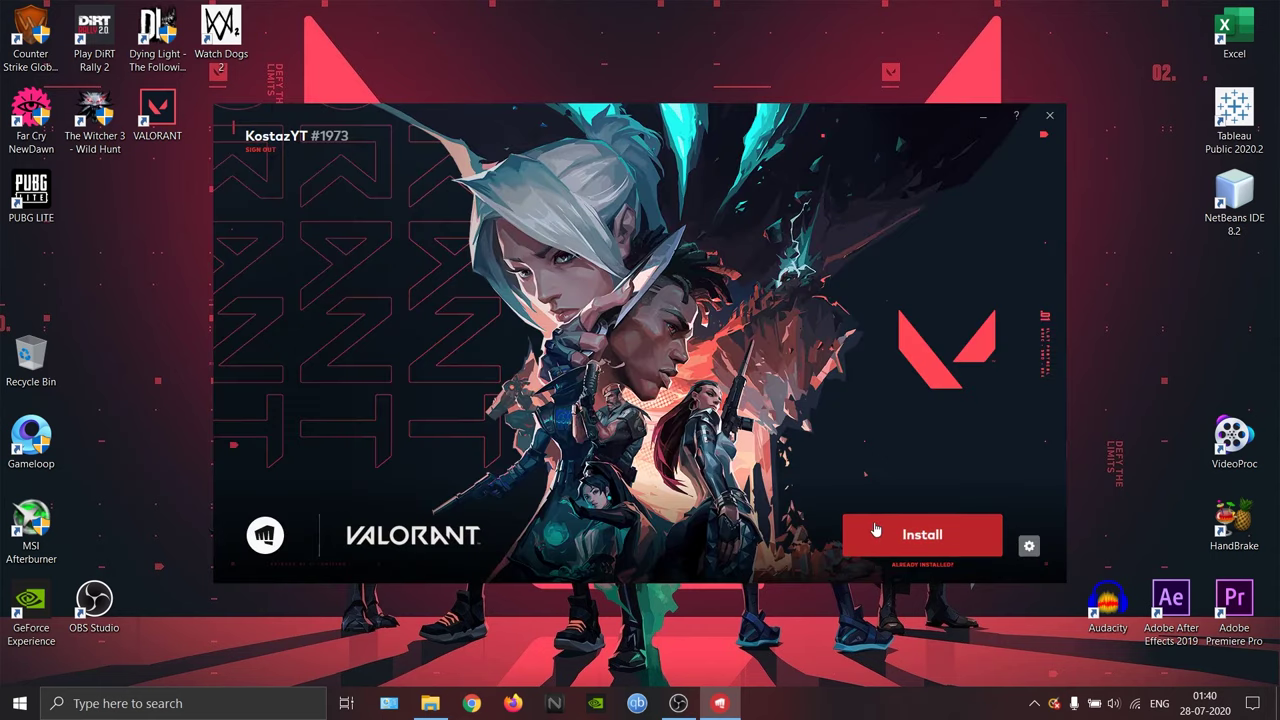
Browse the Install Path to This PC > Data (D:) > Riot Games and confirm it
{"action": "left_click", "coordinate": [912, 534]}
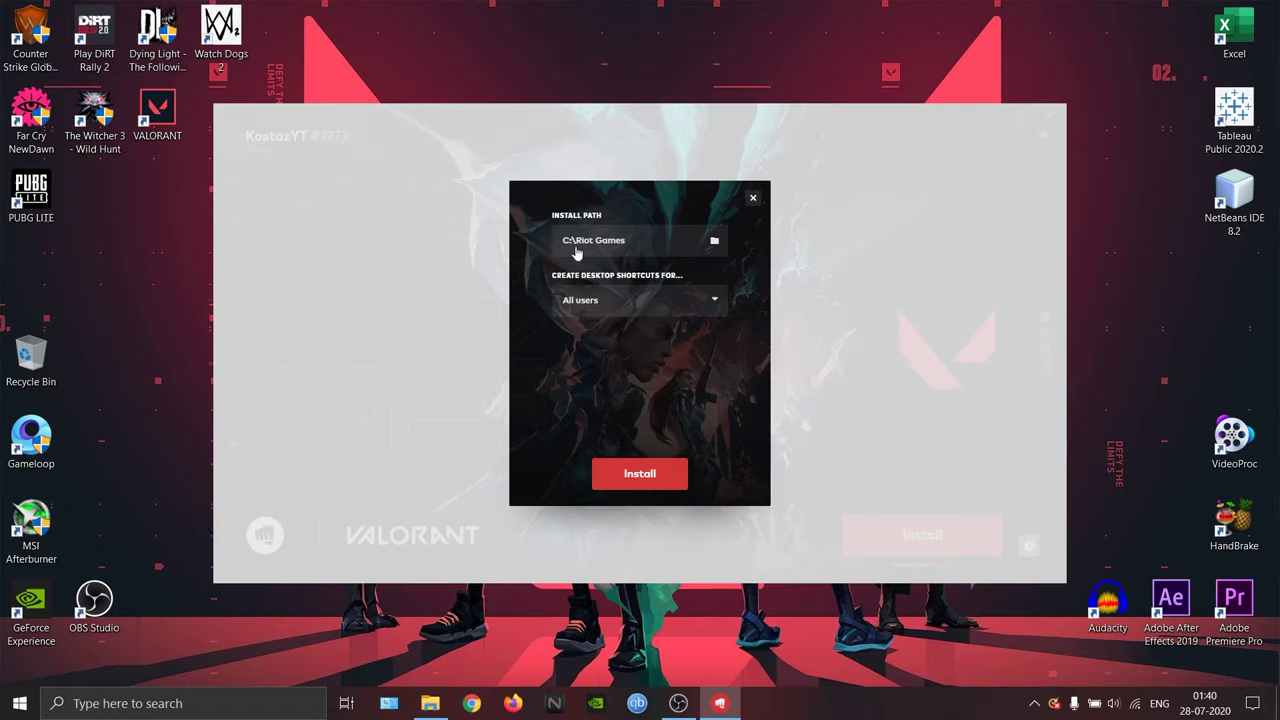
{"action": "left_click", "coordinate": [714, 243]}
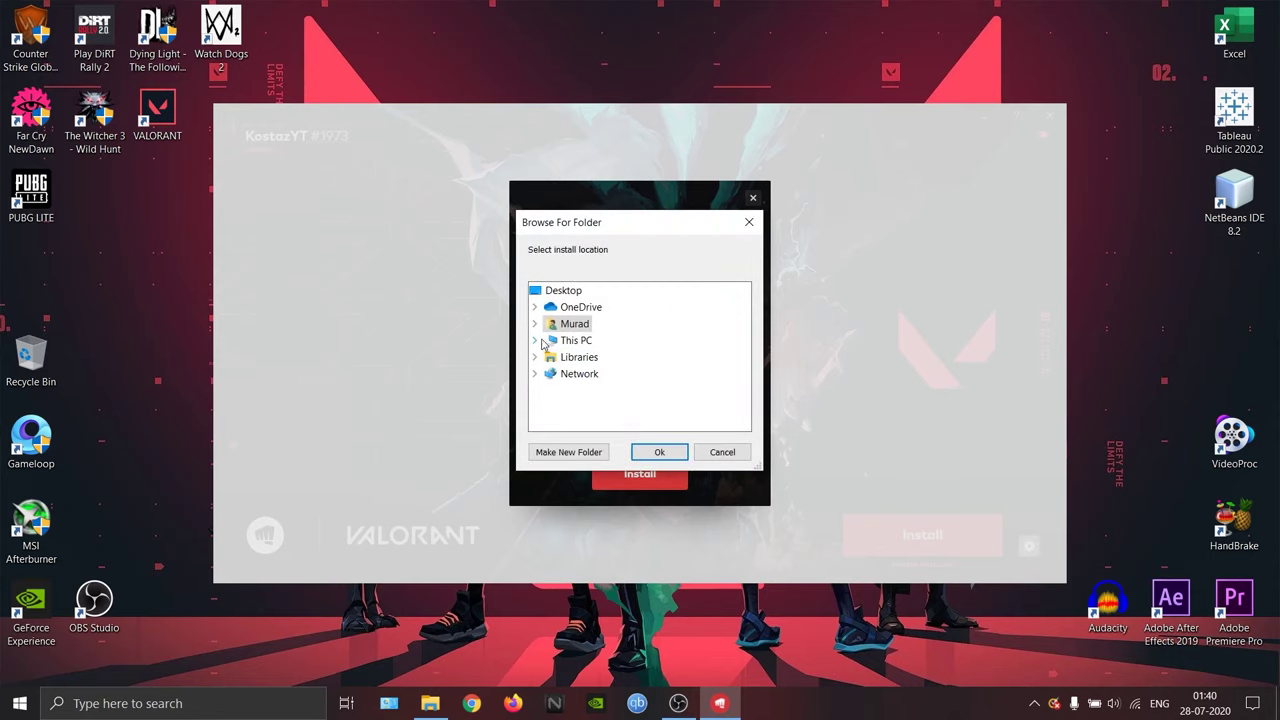
{"action": "left_click", "coordinate": [534, 340]}
{"action": "scroll", "coordinate": [589, 385], "scroll_direction": "down", "scroll_amount": 1}
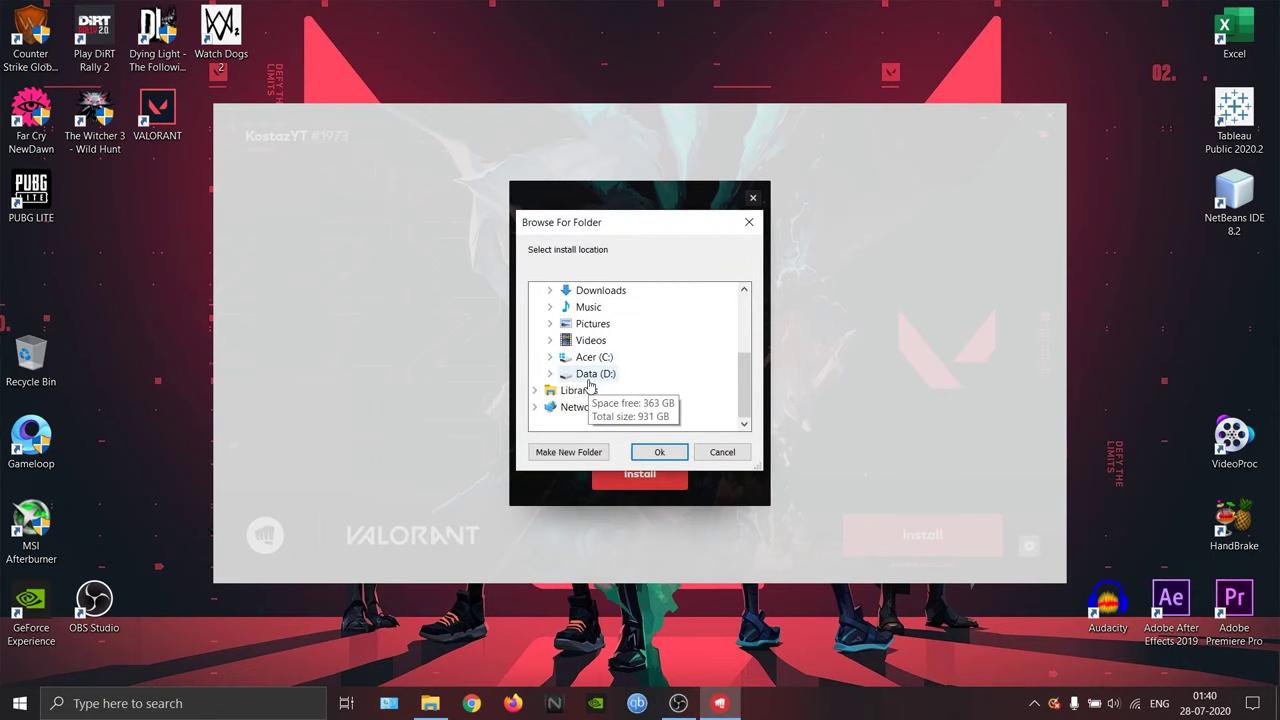
{"action": "double_click", "coordinate": [589, 389]}
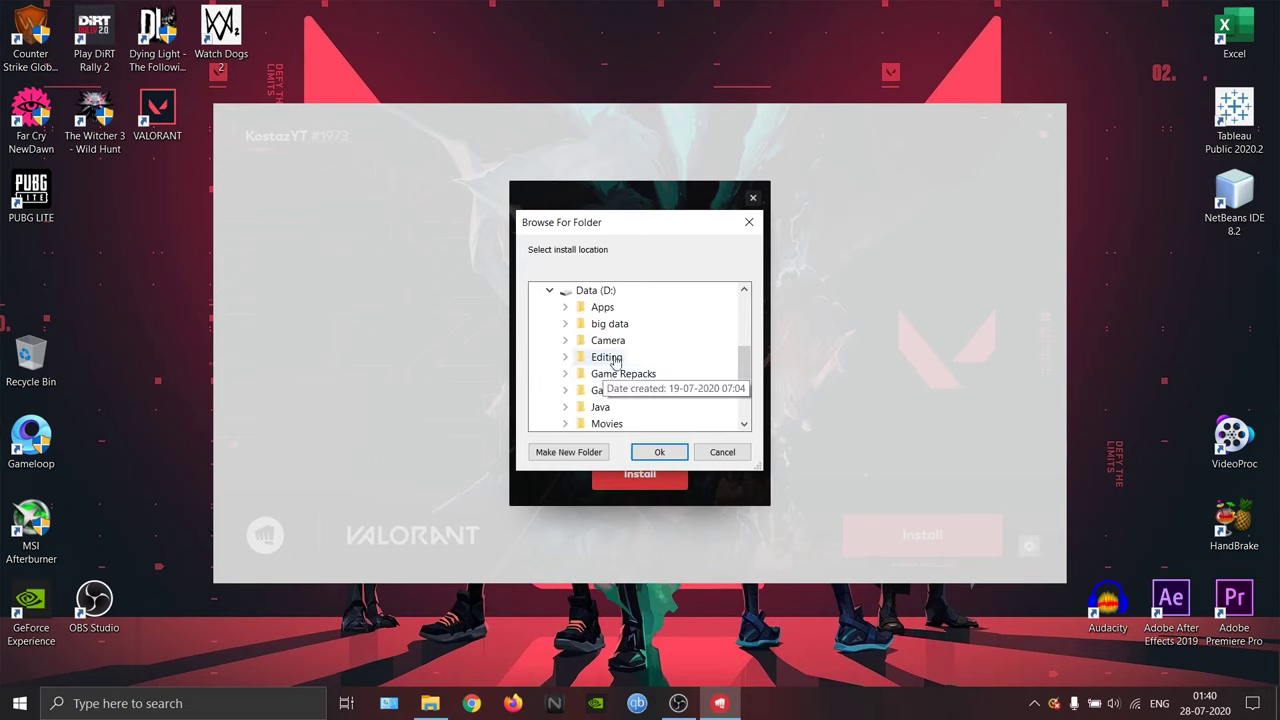
{"action": "scroll", "coordinate": [612, 370], "scroll_direction": "down", "scroll_amount": 1}
{"action": "scroll", "coordinate": [617, 413], "scroll_direction": "down", "scroll_amount": 1}
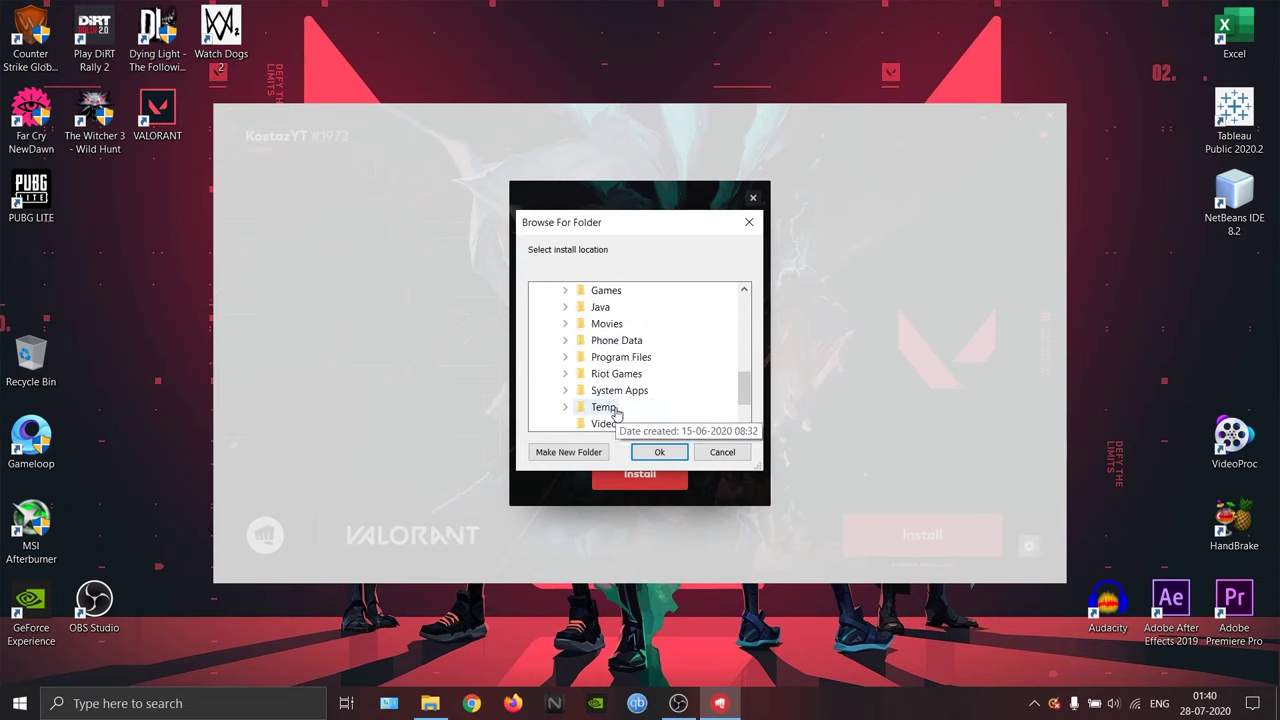
{"action": "double_click", "coordinate": [610, 378]}
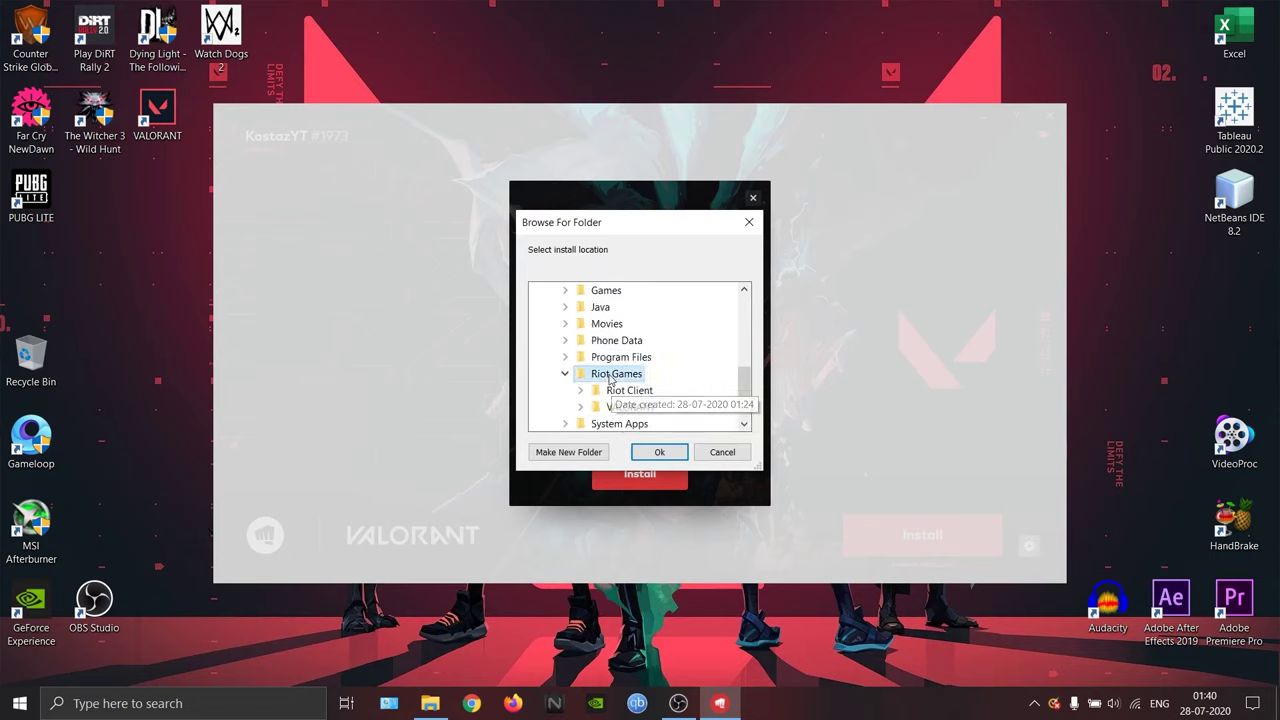
{"action": "left_click", "coordinate": [660, 454]}
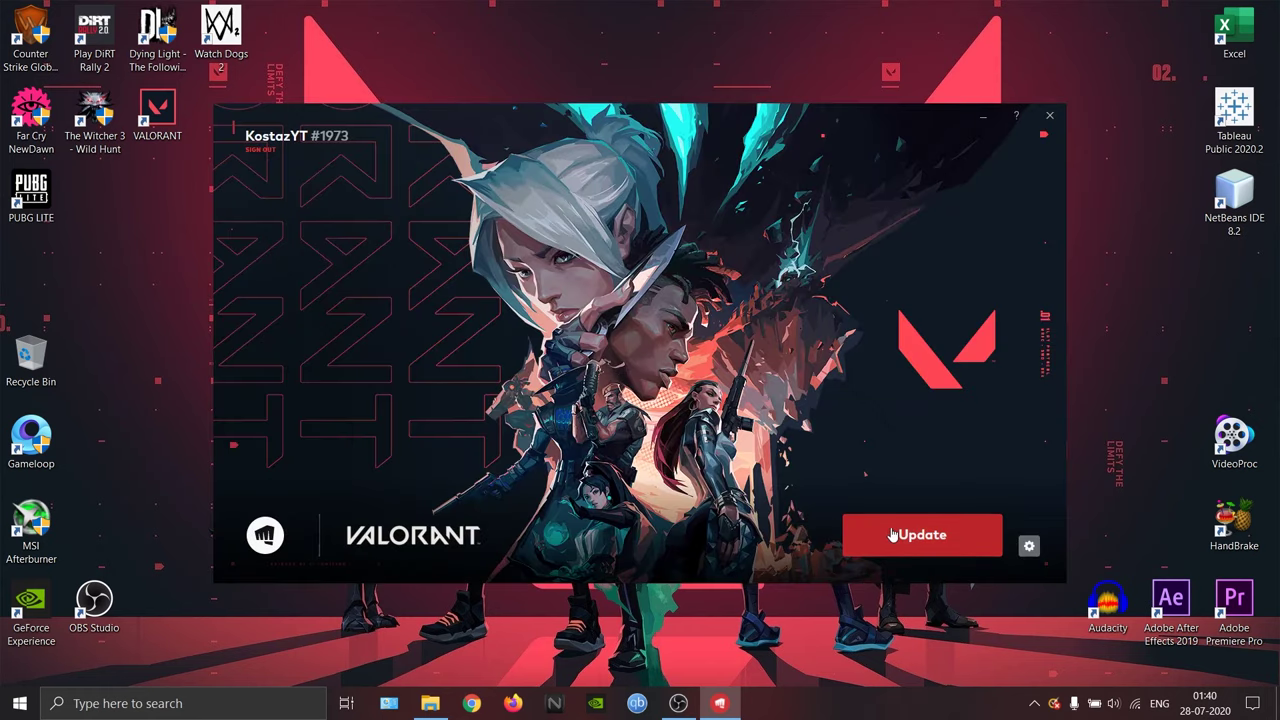
Run the VALORANT update until the launcher shows PLAY
{"action": "left_click", "coordinate": [892, 537]}
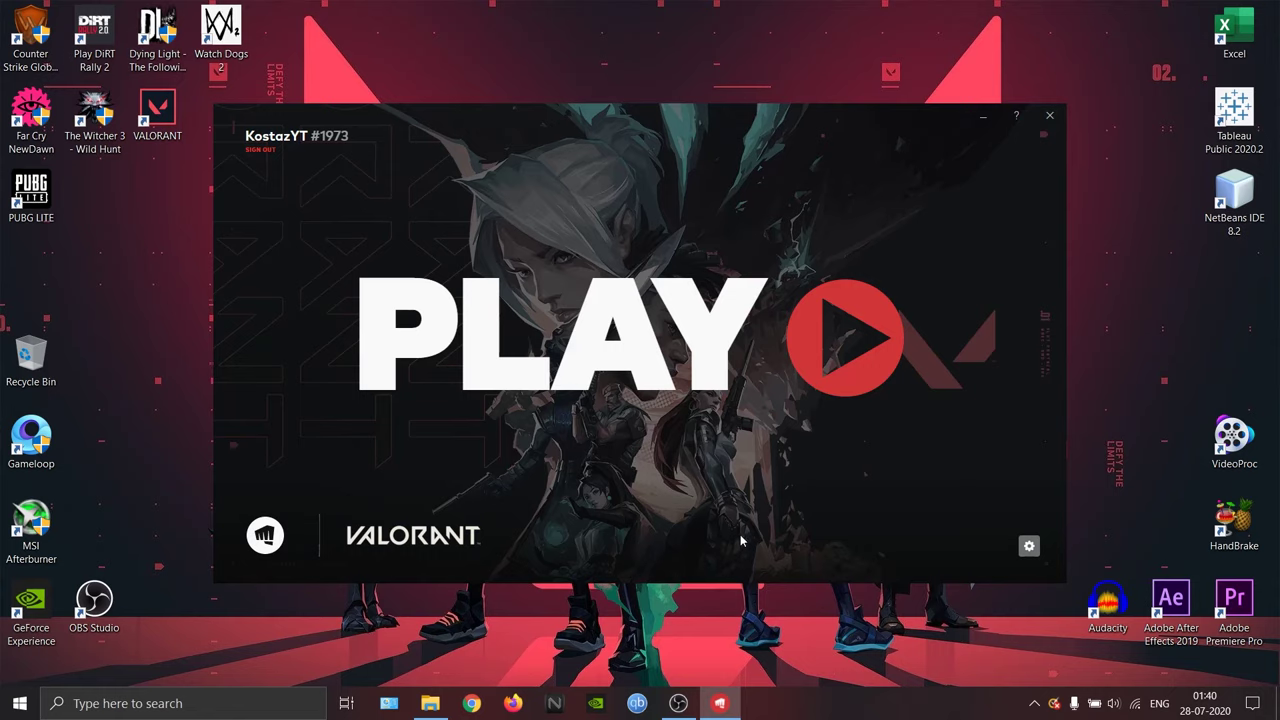